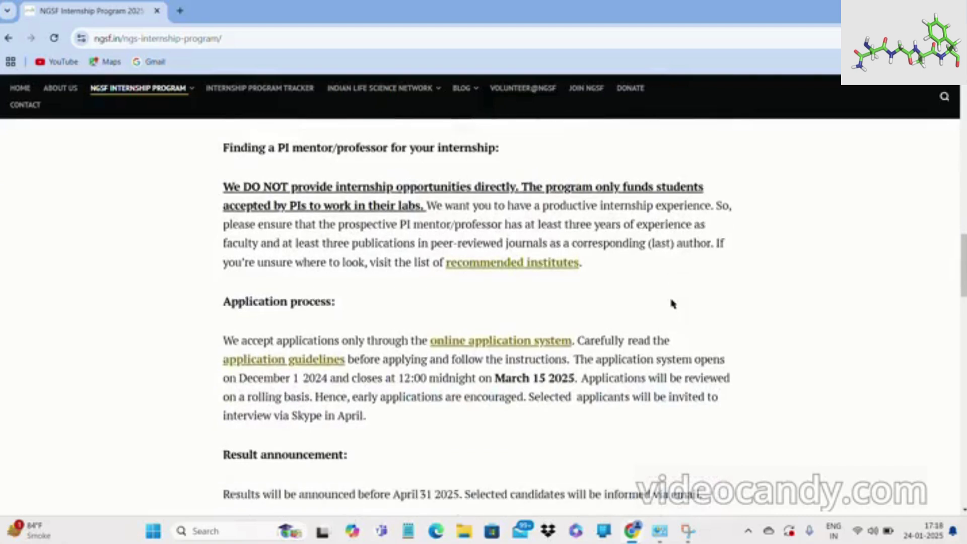
Review the Eligibility and Application process sections, then follow the 'online application system' link.
scroll(671, 301, "down", 1)
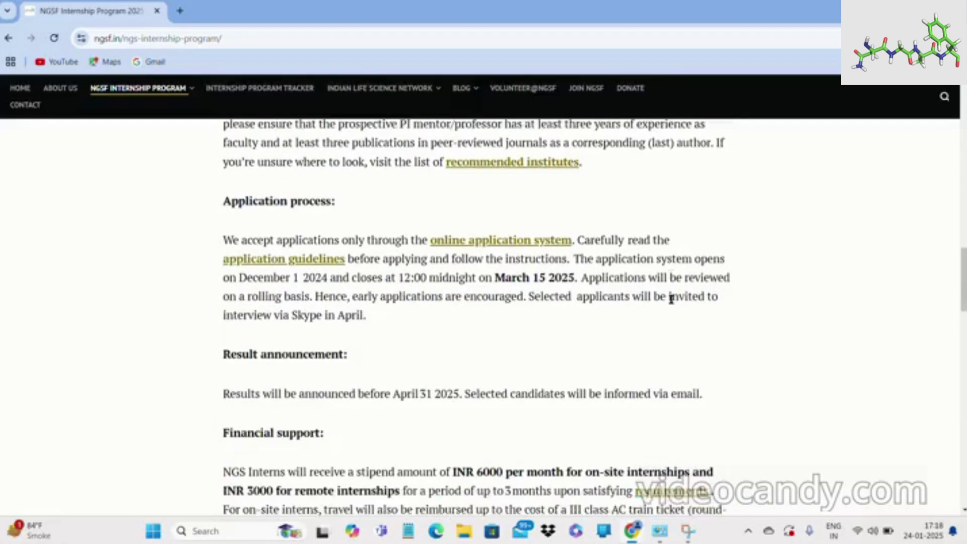
scroll(671, 299, "down", 12)
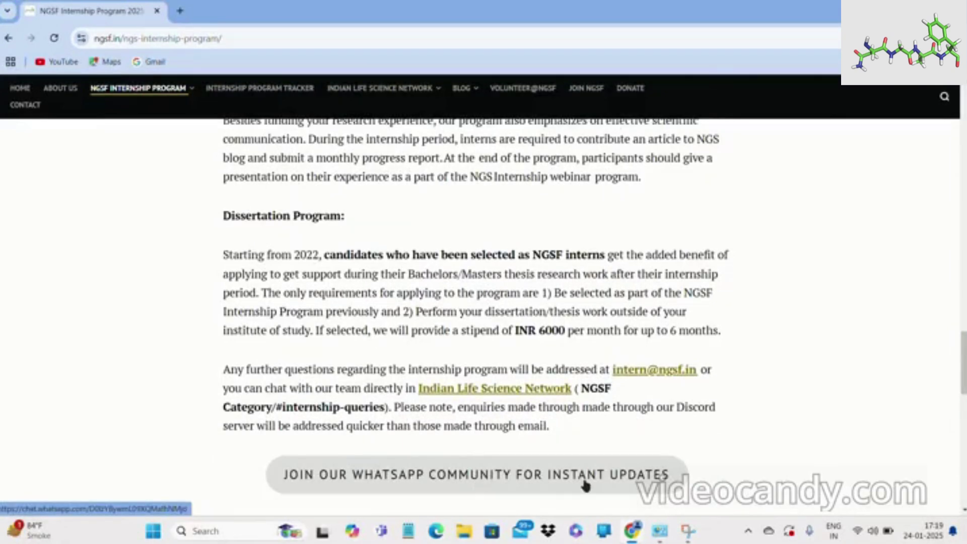
scroll(584, 485, "up", 20)
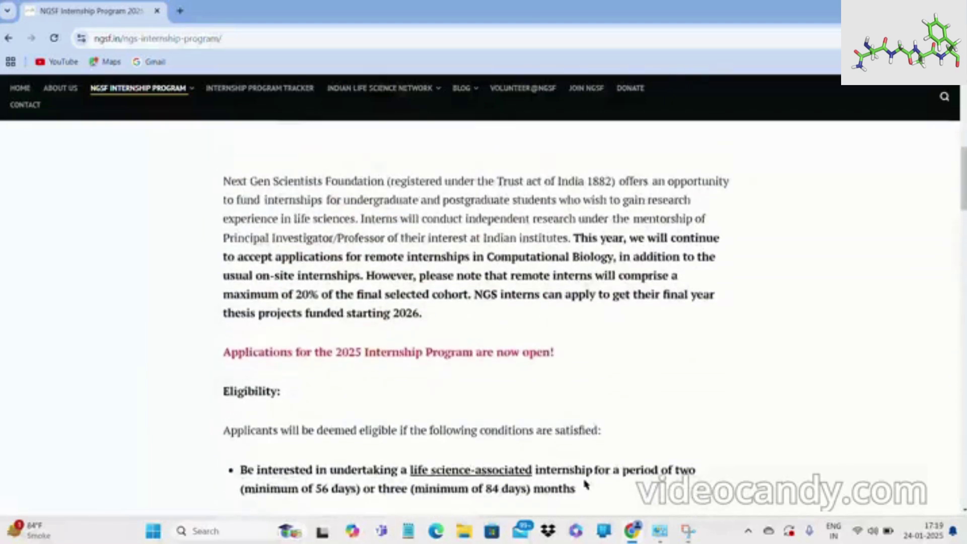
scroll(584, 485, "up", 3)
scroll(584, 485, "down", 5)
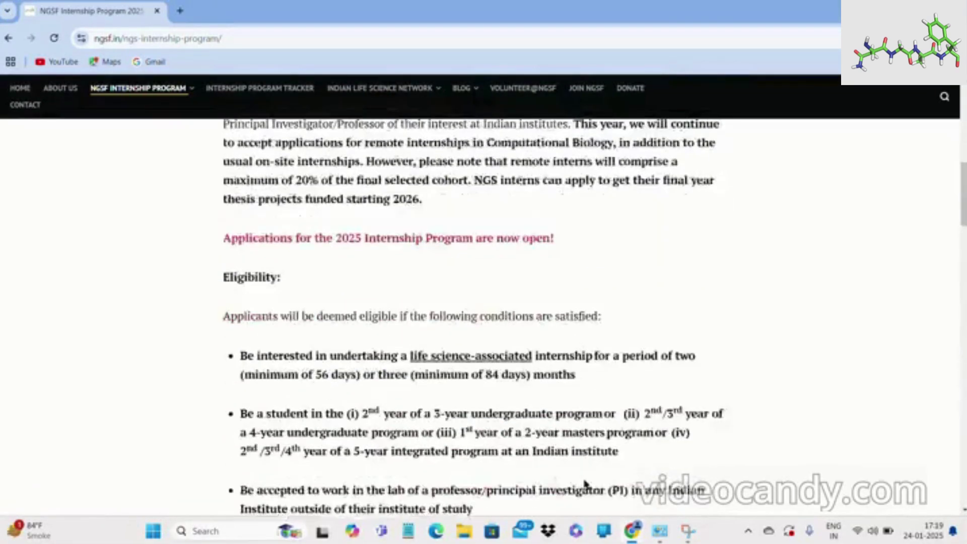
scroll(584, 485, "down", 6)
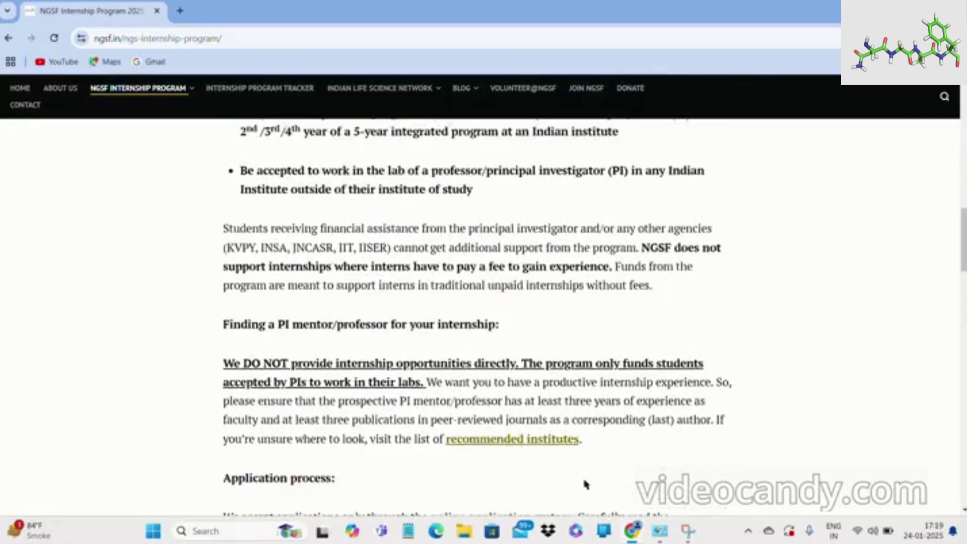
scroll(586, 485, "down", 1)
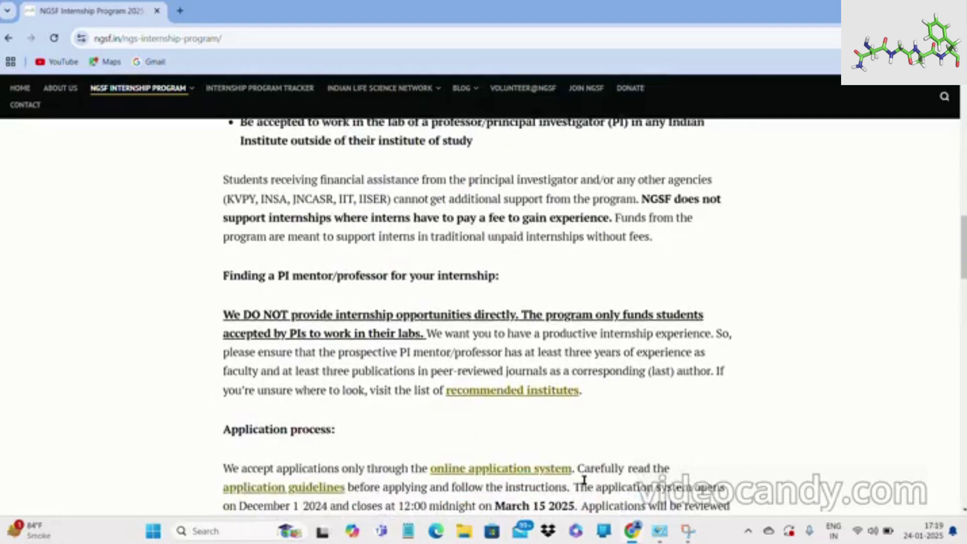
left_click(532, 471)
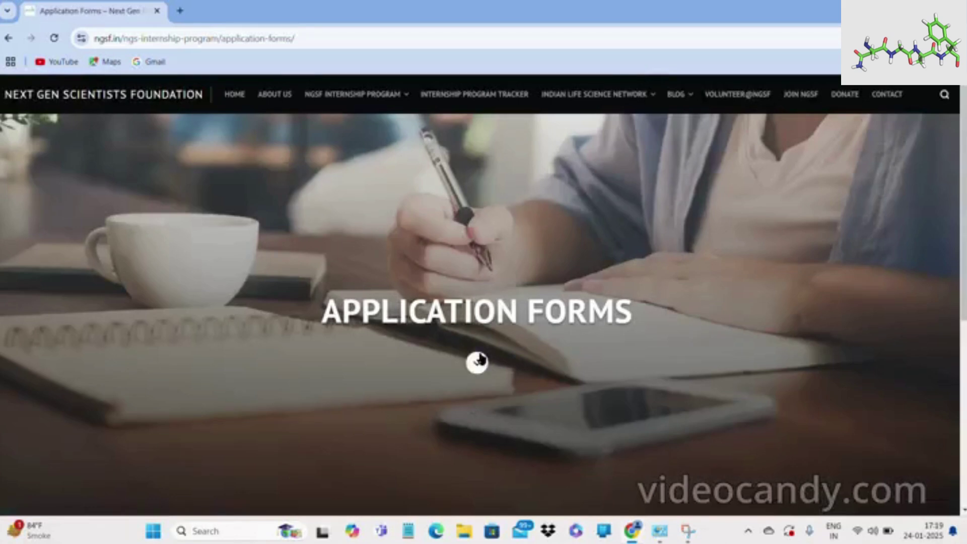
Open 'NGSF Internship Program 2025 Application' from the Application Forms list.
scroll(481, 359, "down", 5)
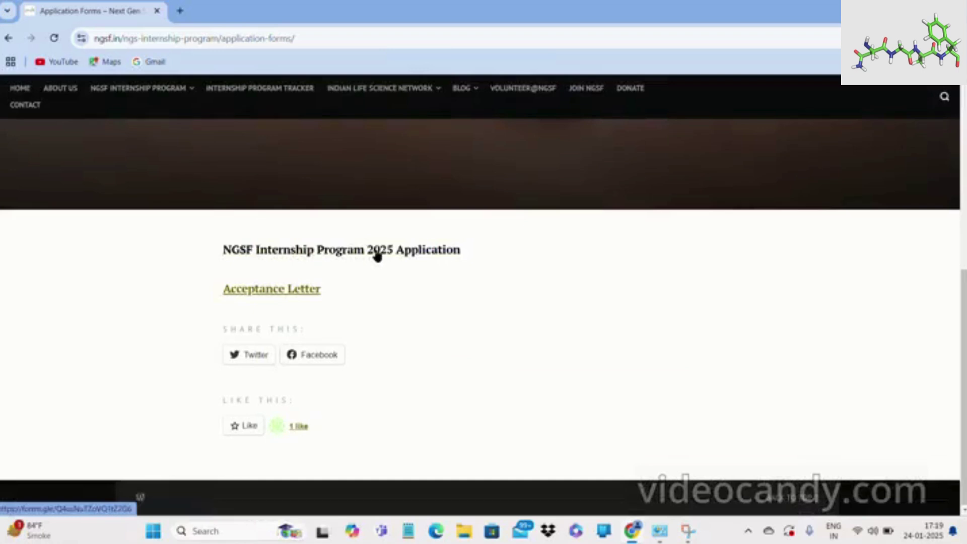
left_click(377, 256)
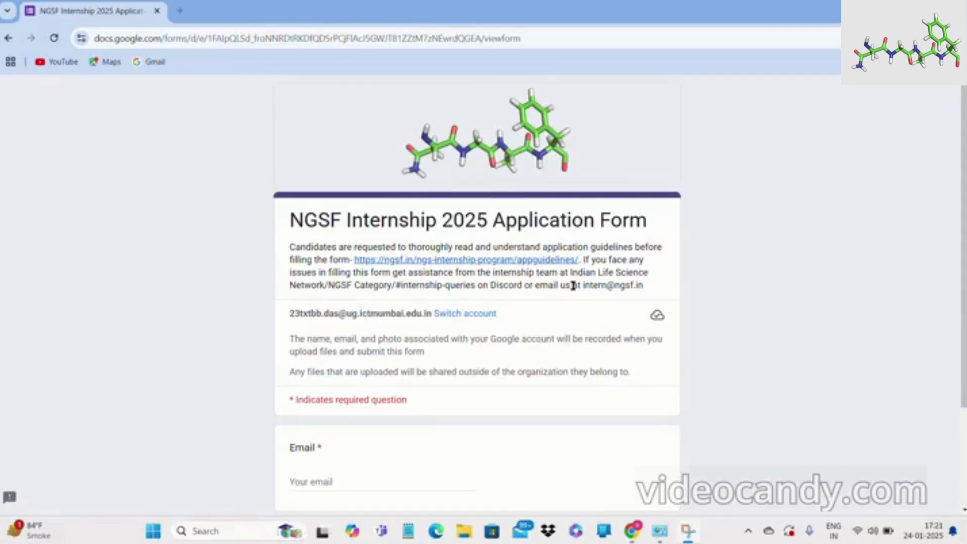
left_click_drag(580, 286, 645, 284)
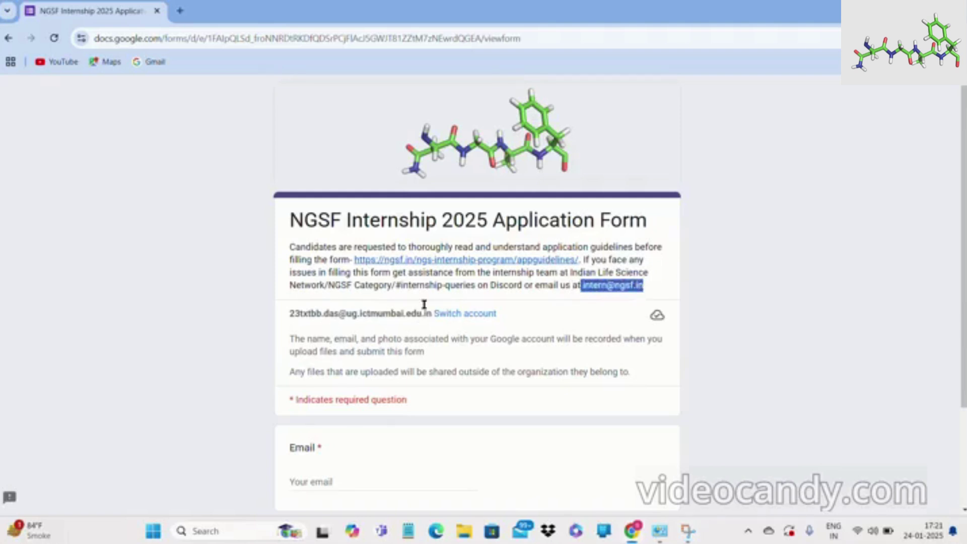
left_click(732, 253)
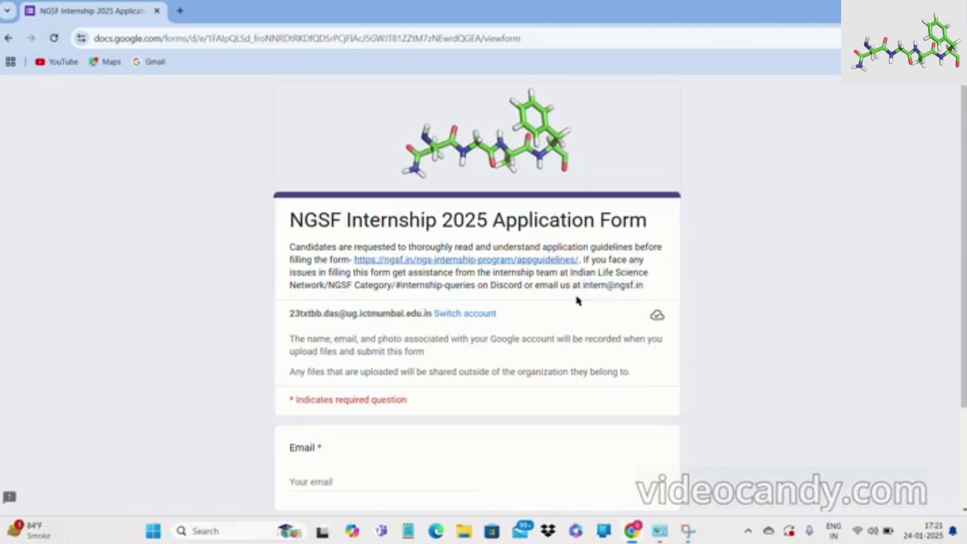
key("ctrl+plus")
key("ctrl+plus")
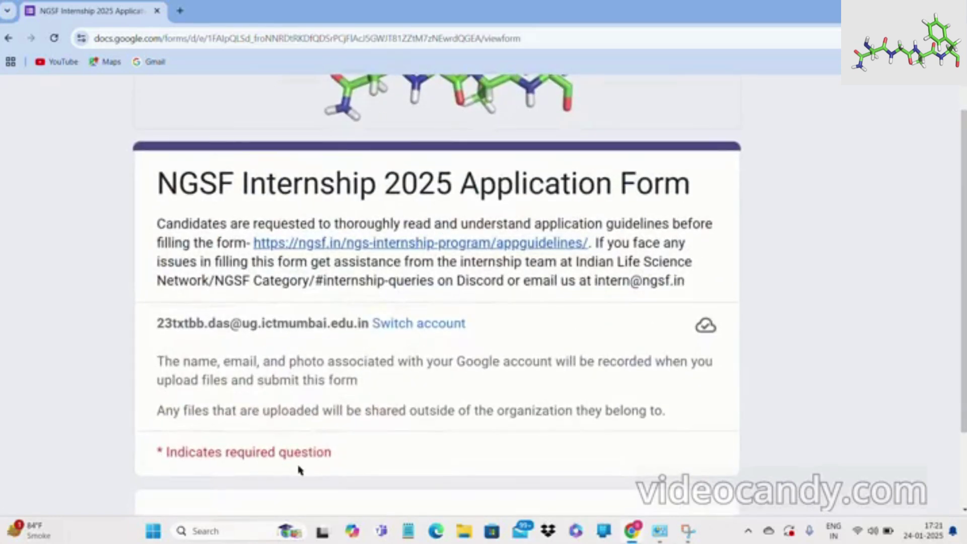
scroll(299, 470, "down", 5)
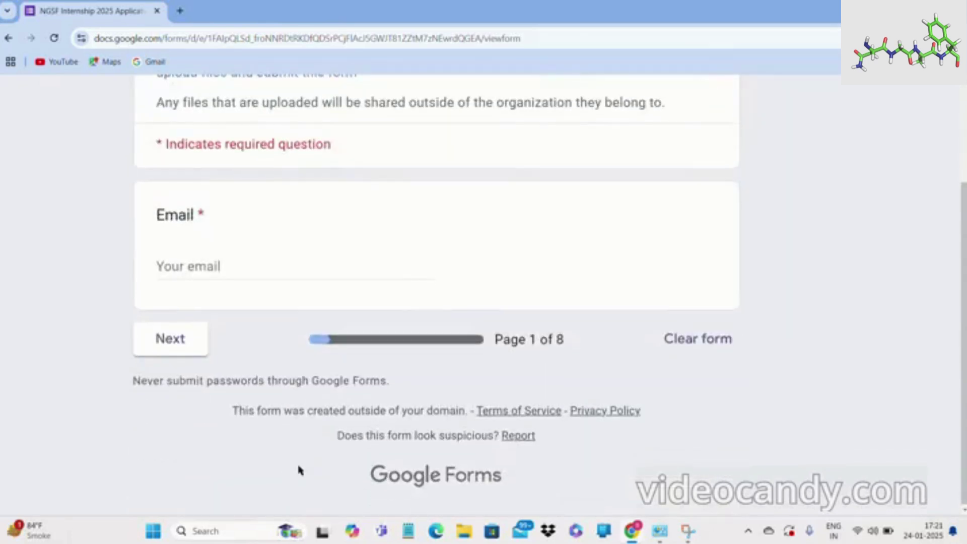
left_click(248, 271)
type("test")
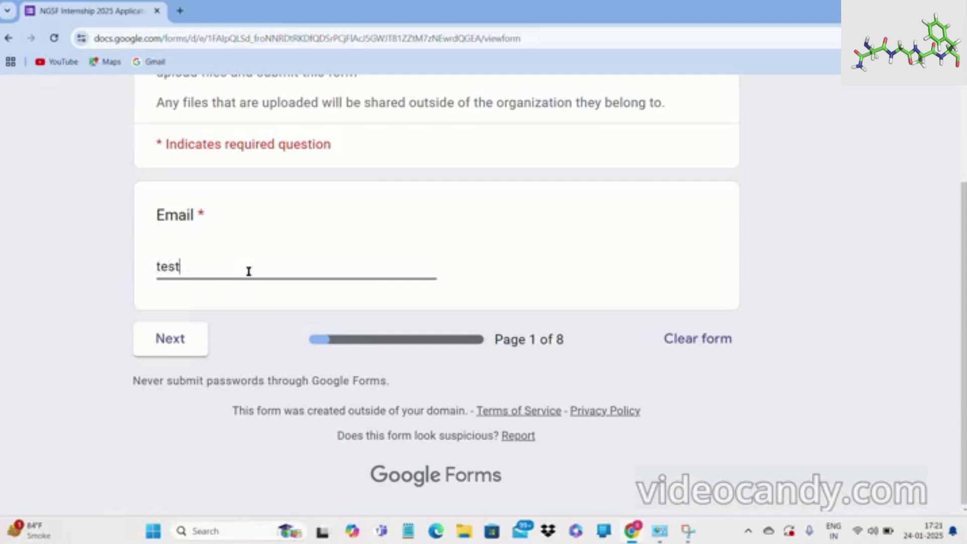
left_click(193, 339)
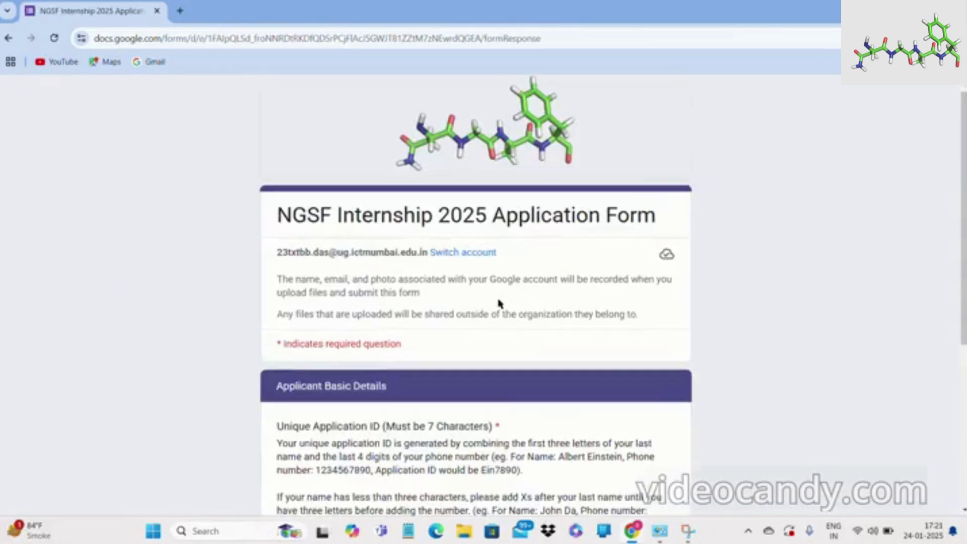
Enter a test Unique Application ID and a test applicant name in the Full Name field.
key("ctrl+plus")
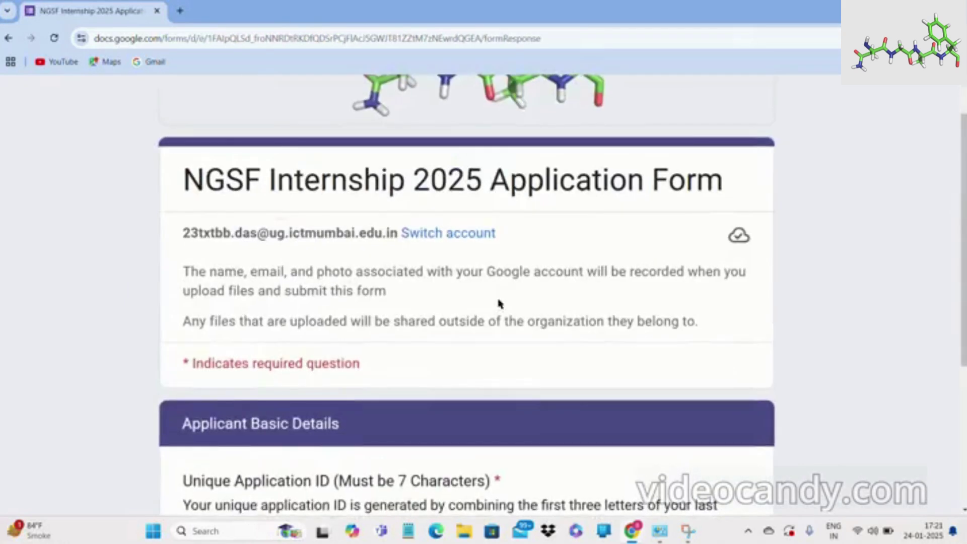
scroll(500, 303, "down", 5)
scroll(500, 304, "up", 1)
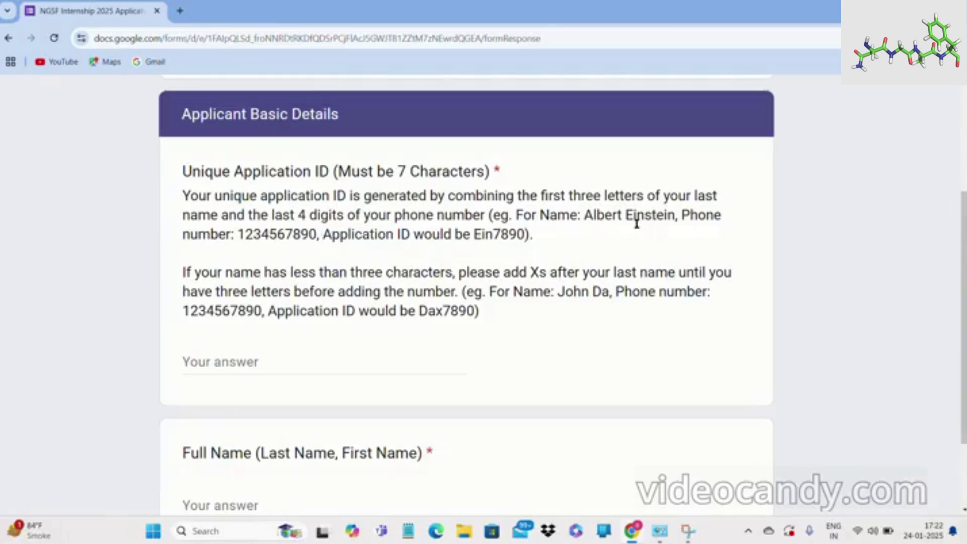
left_click(304, 358)
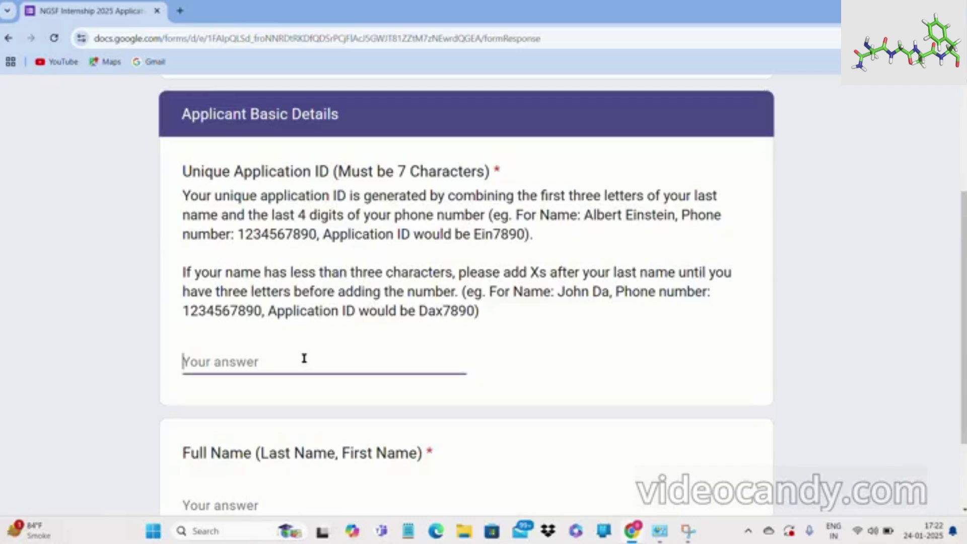
type("das4560")
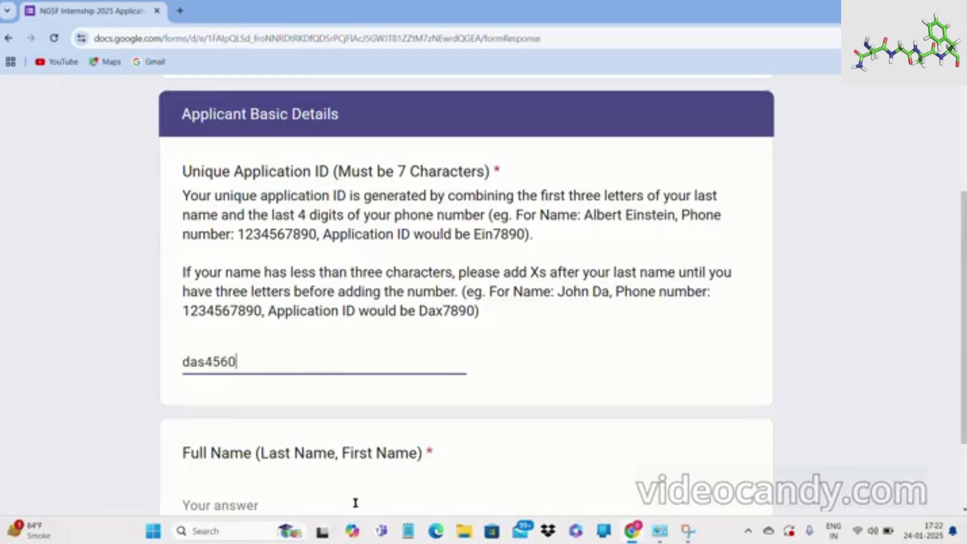
left_click(338, 509)
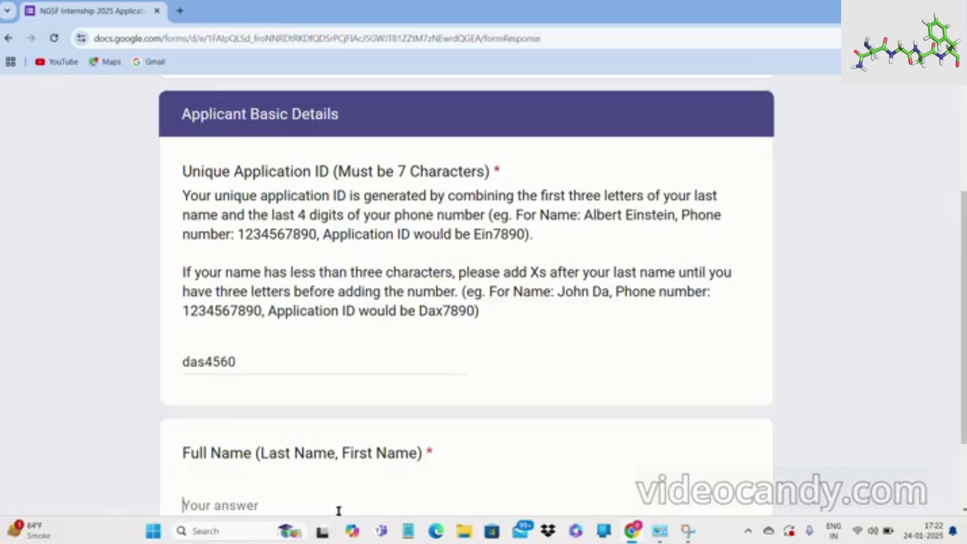
type("test")
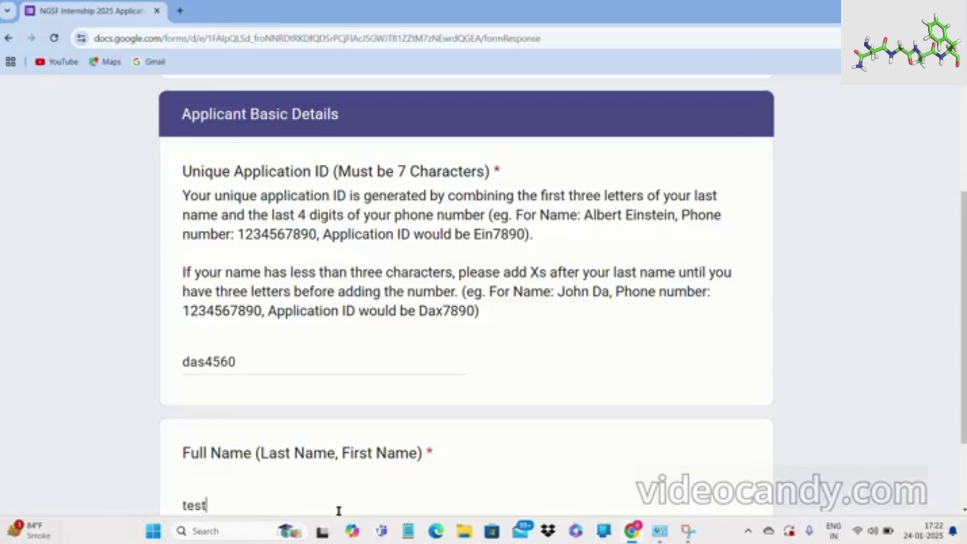
type(" das")
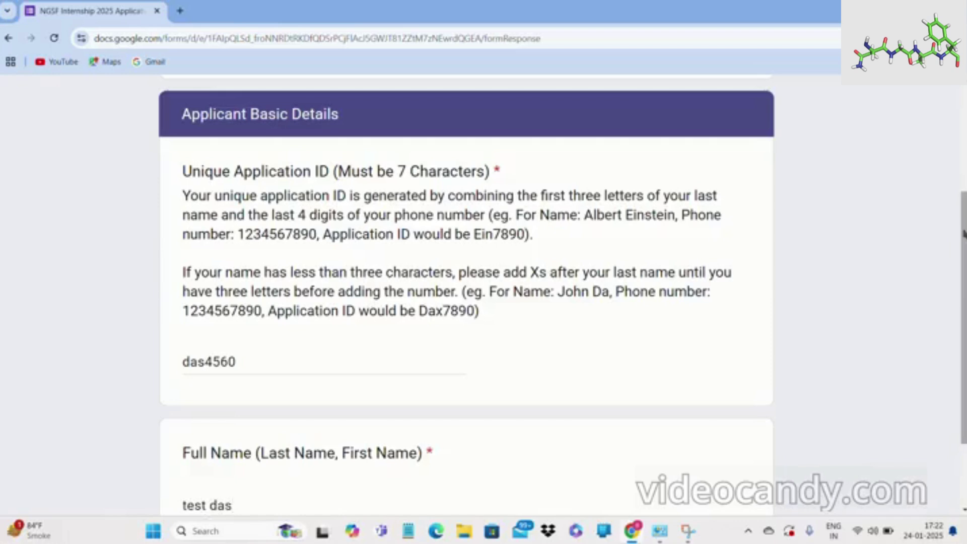
scroll(339, 511, "down", 3)
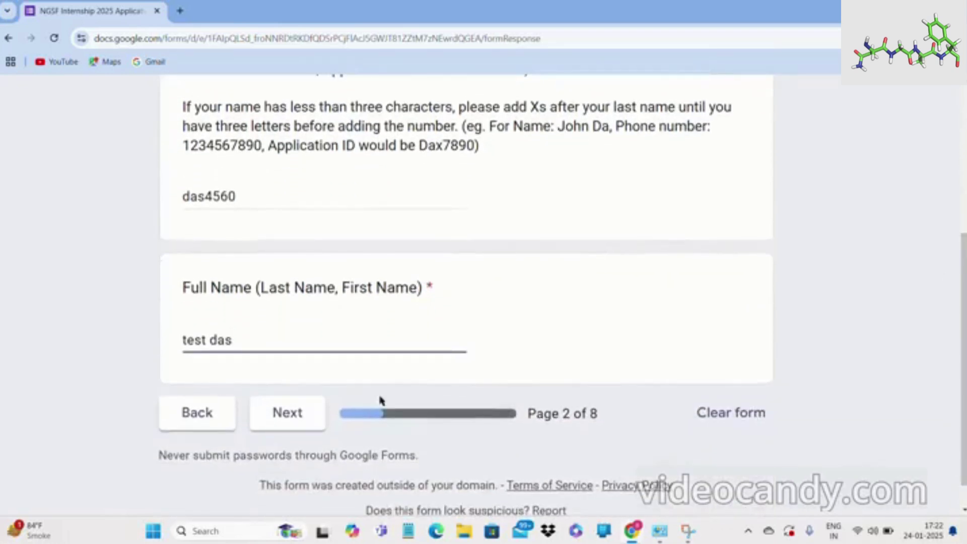
Go to the Educational Background page and choose Bachelors as the ongoing degree.
left_click(288, 414)
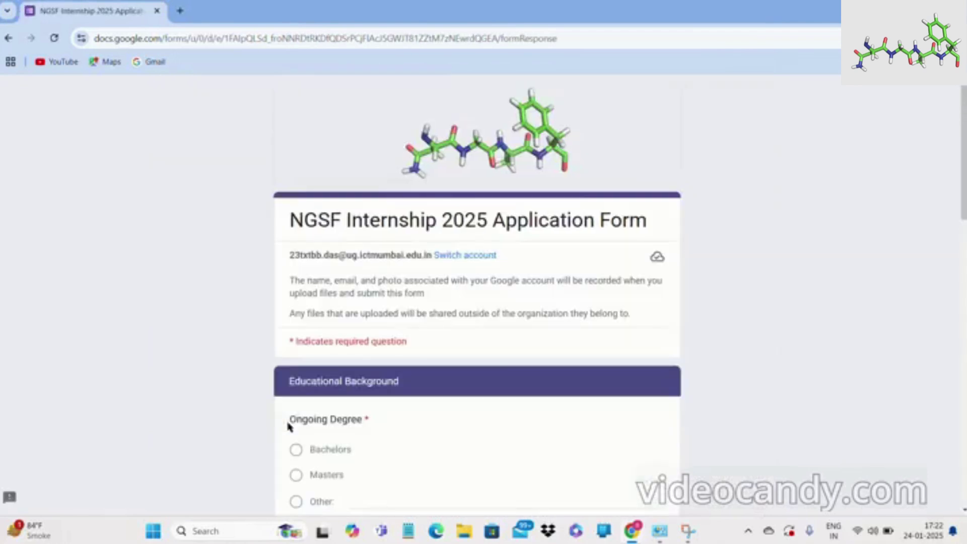
scroll(437, 387, "down", 5)
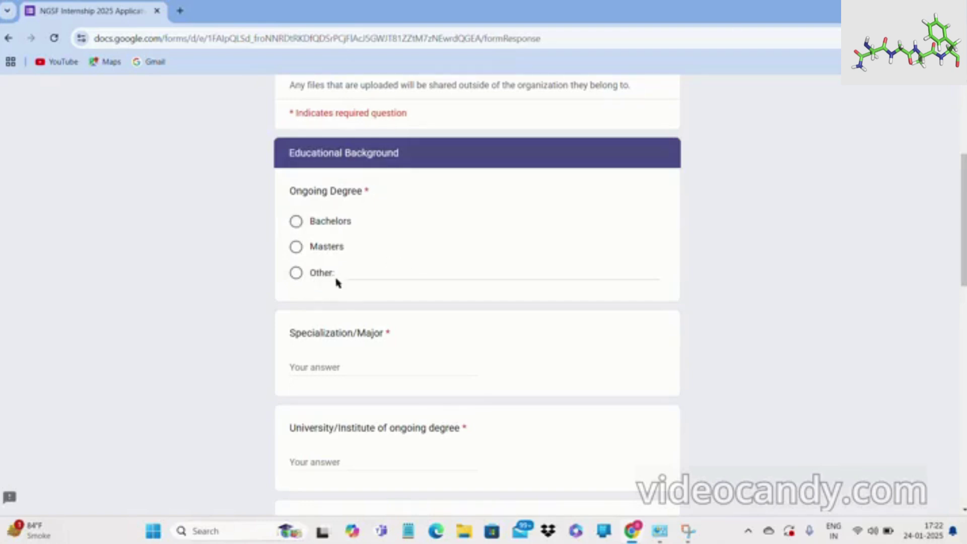
left_click(296, 222)
left_click(296, 274)
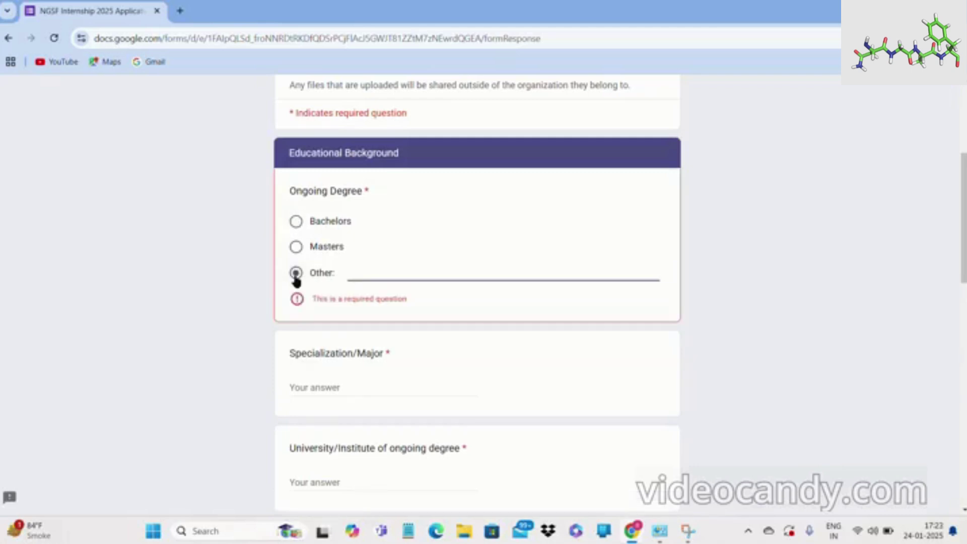
left_click(296, 223)
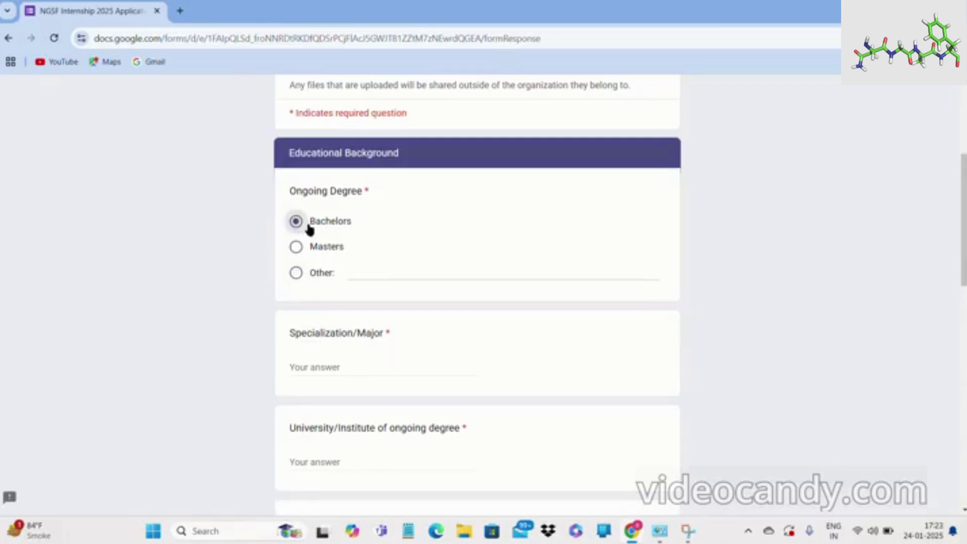
scroll(963, 227, "down", 1)
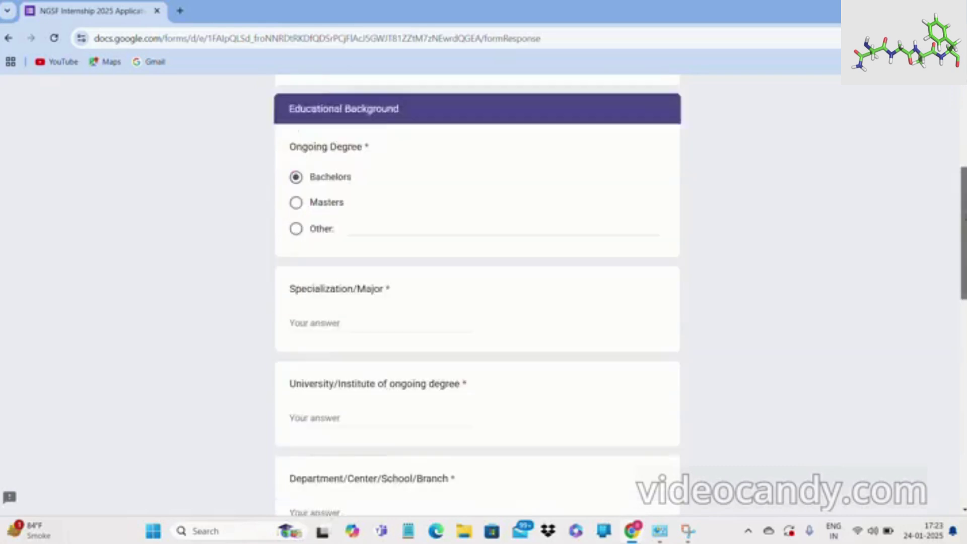
scroll(946, 258, "down", 3)
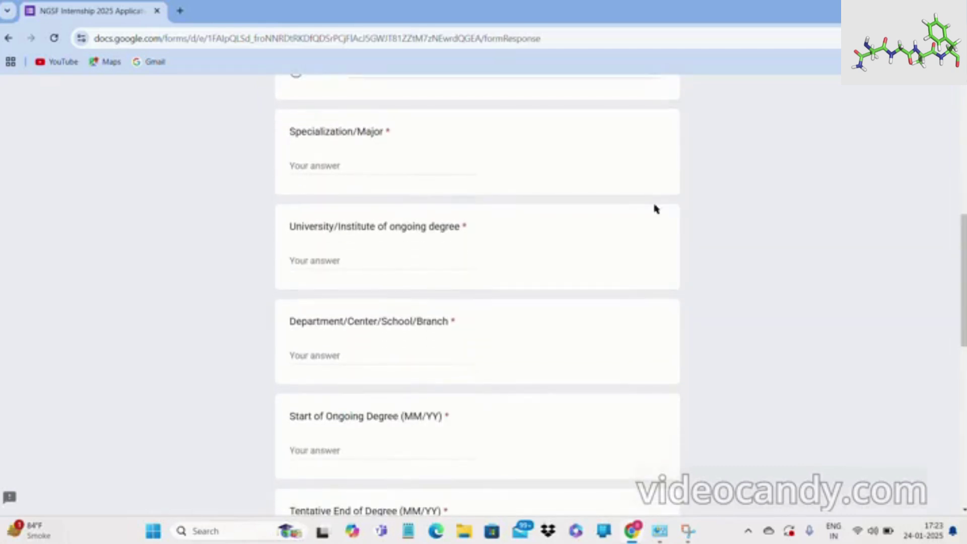
Enter b.tech in biotechnology as major, xmas as university, and department of biology as department.
left_click(401, 167)
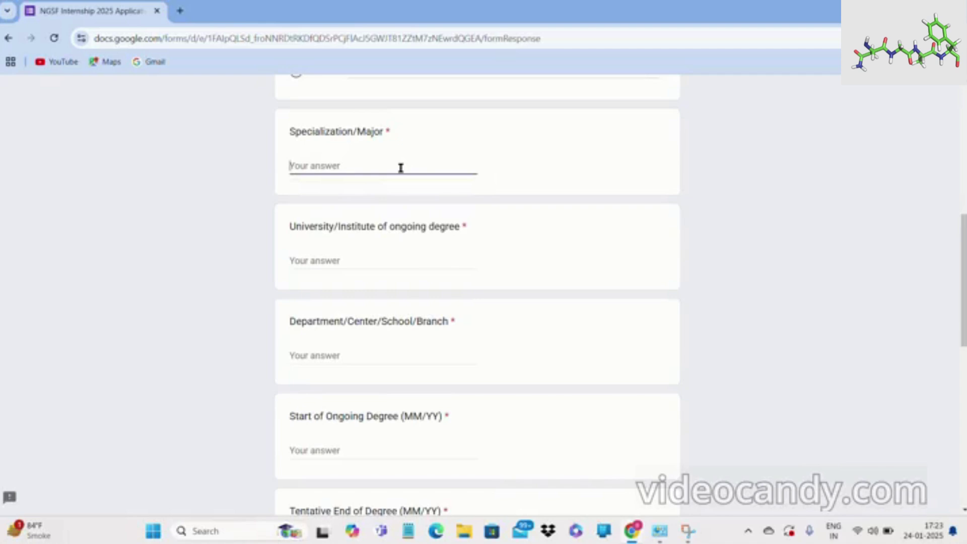
type("b.tech in biotechnology")
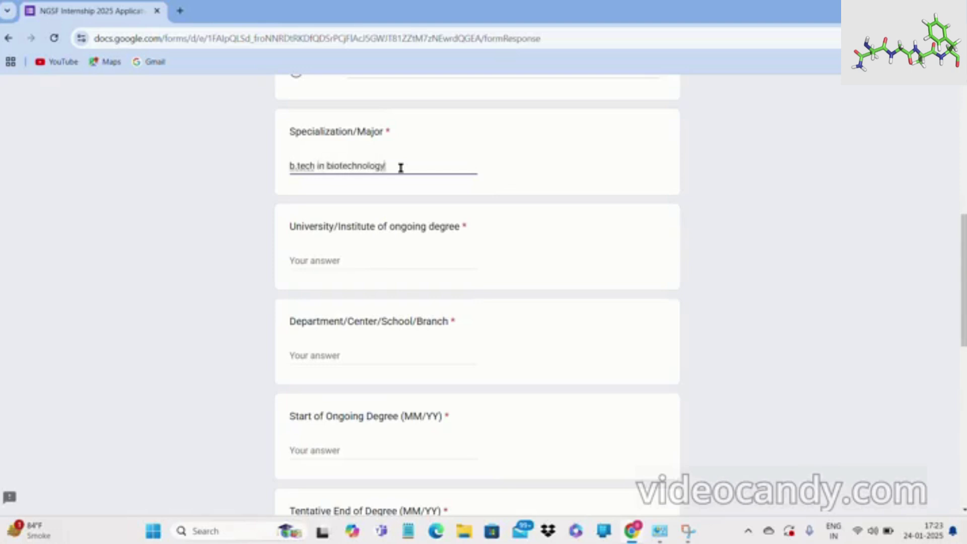
left_click(364, 256)
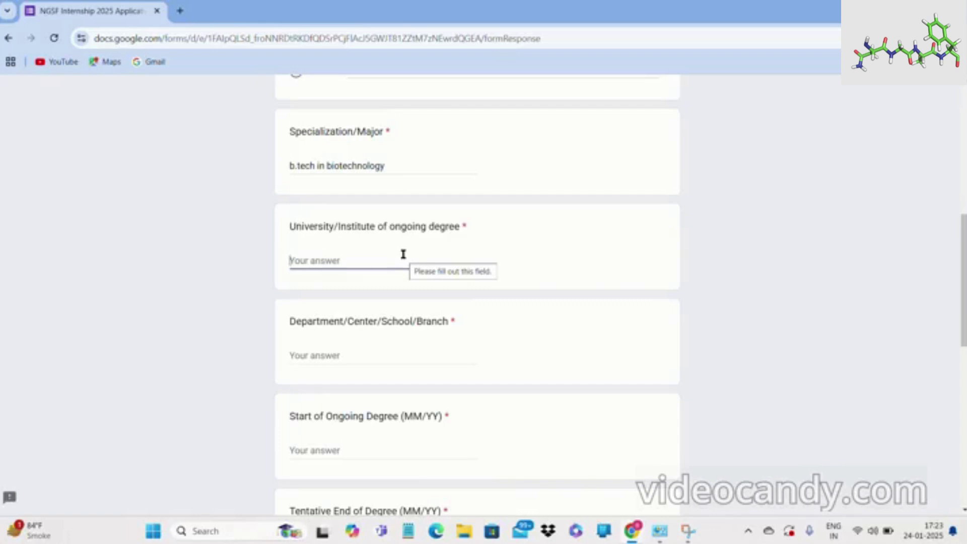
type("xmas")
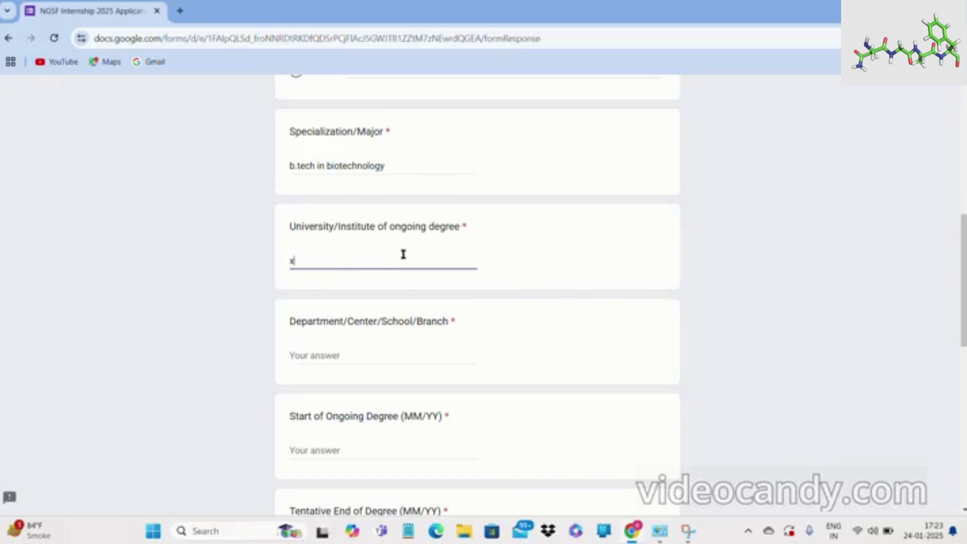
left_click(355, 356)
type("d")
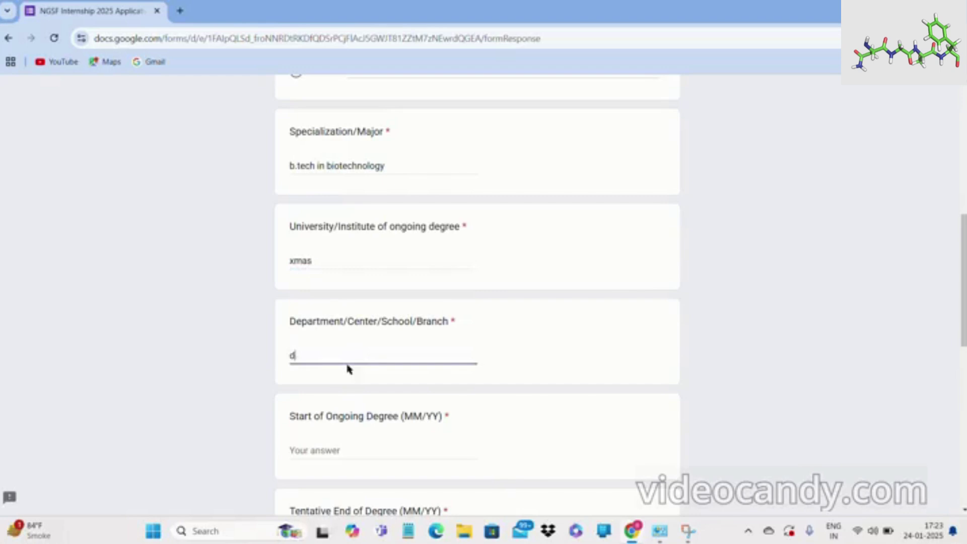
type("epartment of biolo")
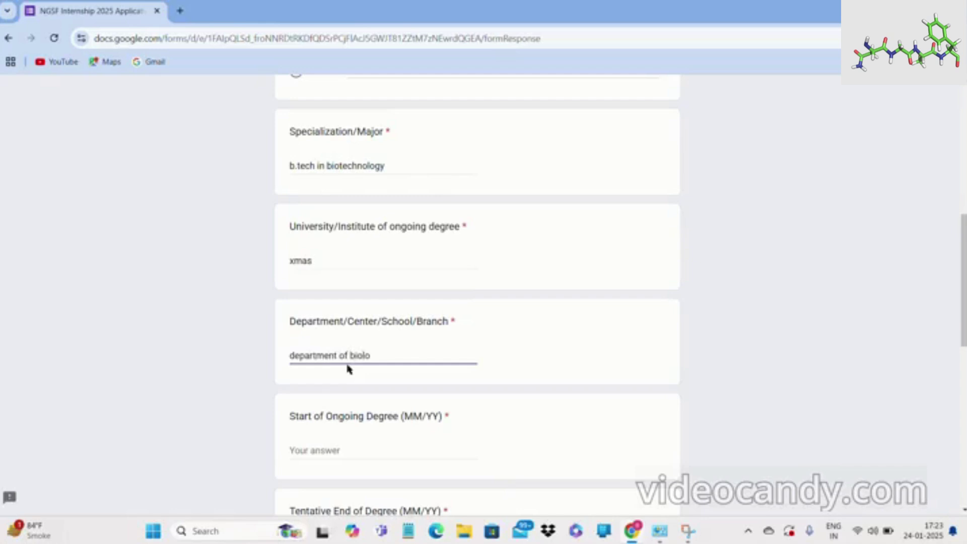
type("gy")
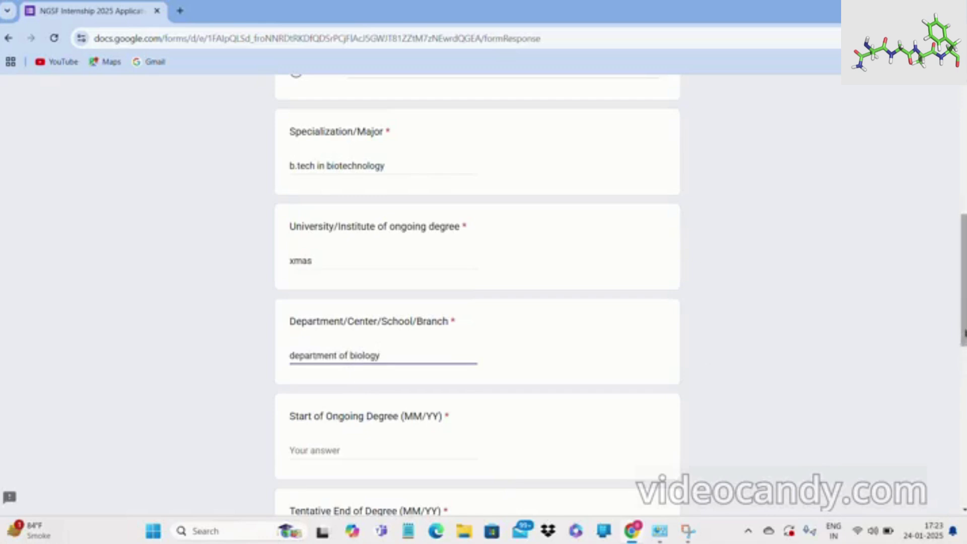
scroll(965, 346, "down", 3)
scroll(963, 347, "down", 3)
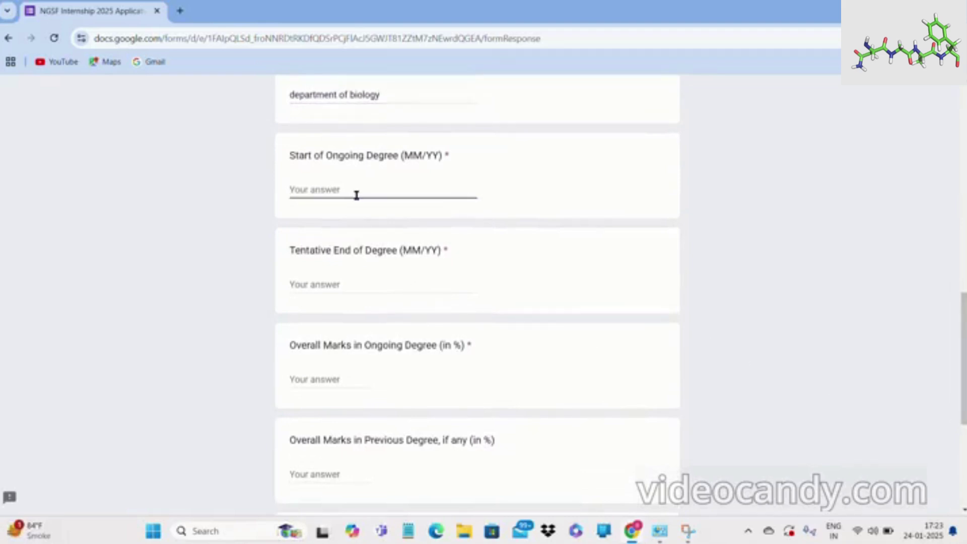
Enter 09/89 as degree start, 87/98 as tentative end, and 78 as overall marks.
type("09/89")
left_click(345, 290)
type("87")
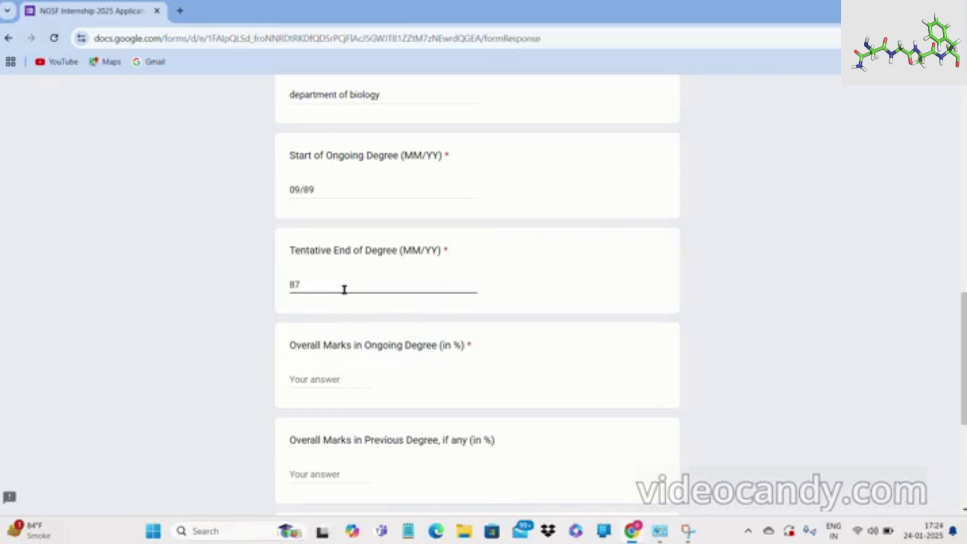
left_click(341, 378)
left_click(411, 23)
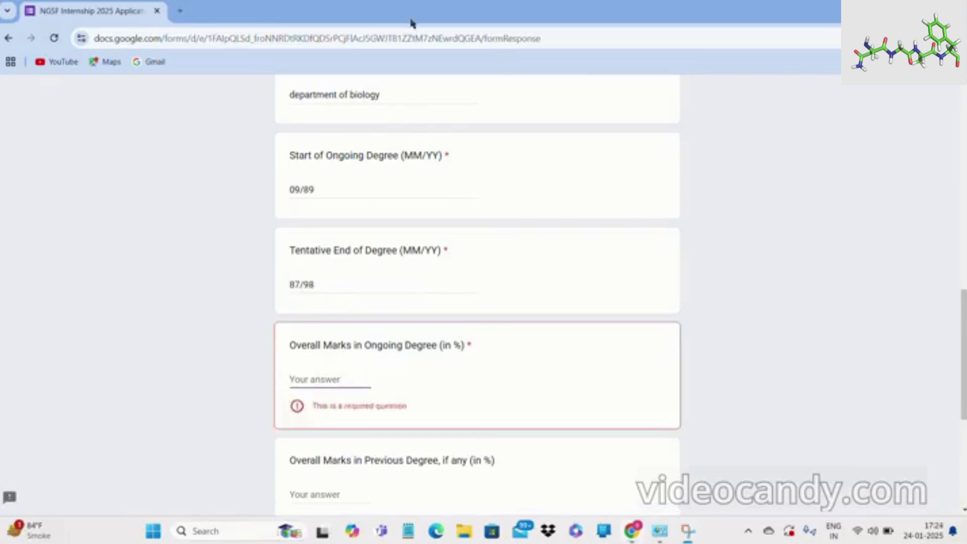
left_click(336, 380)
type("78")
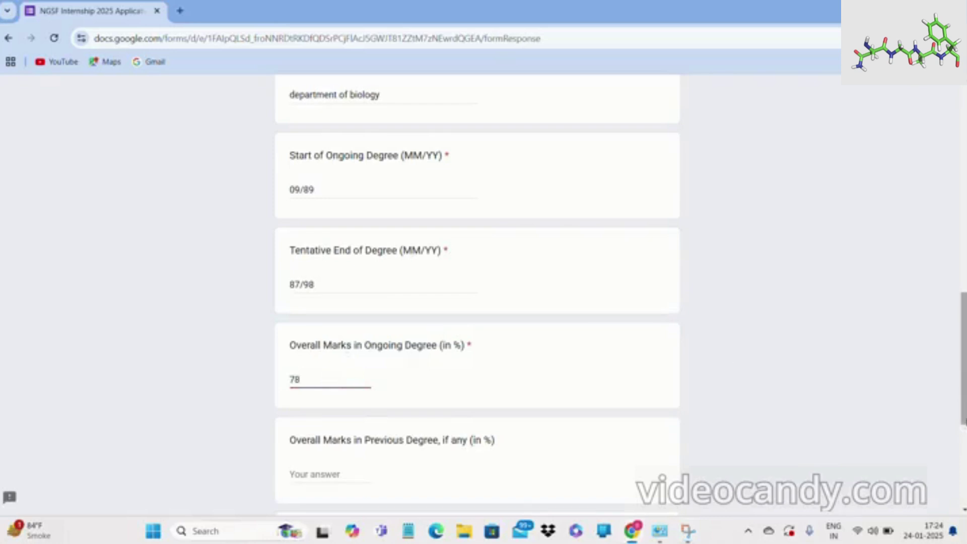
scroll(563, 336, "down", 4)
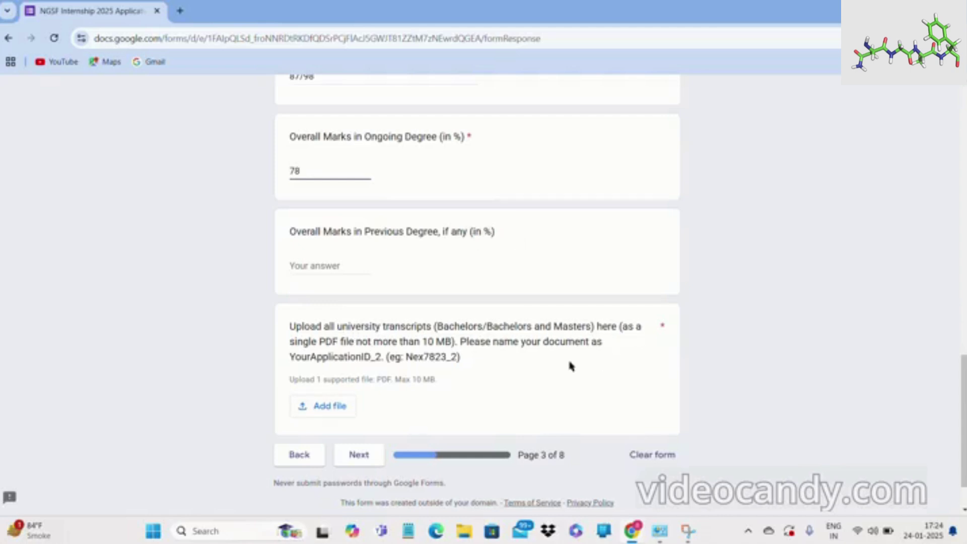
Upload TP 23TXT111.pdf from Recent files as the university transcript, then go to page 4.
left_click(310, 410)
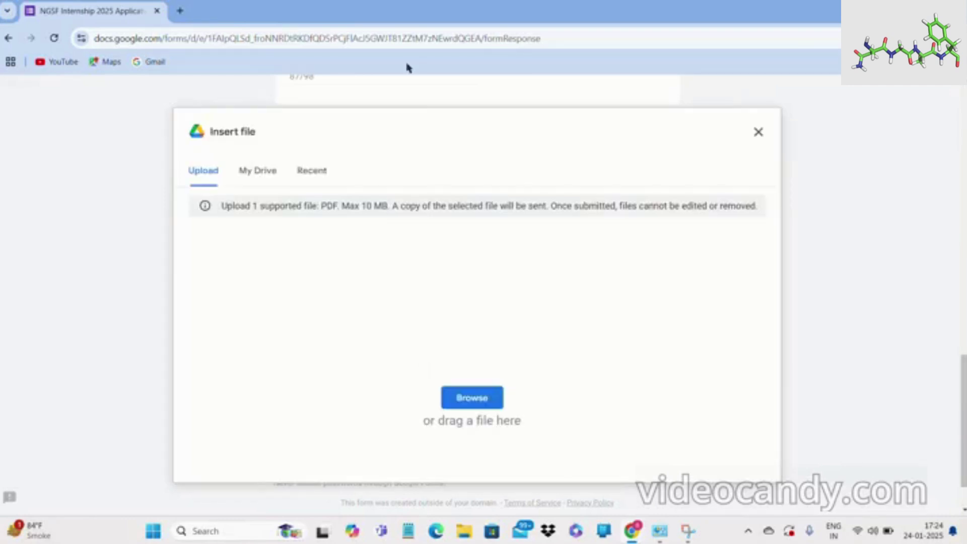
left_click(313, 172)
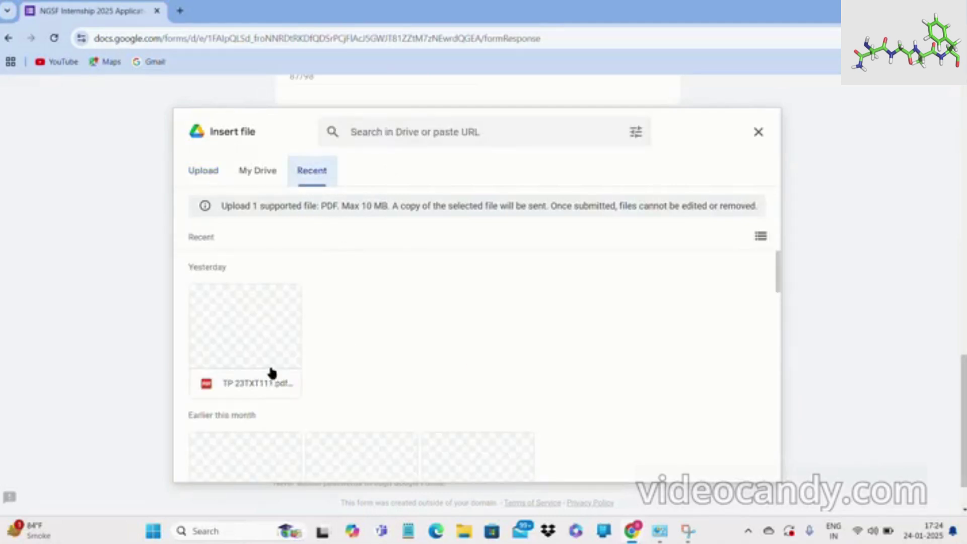
left_click(270, 373)
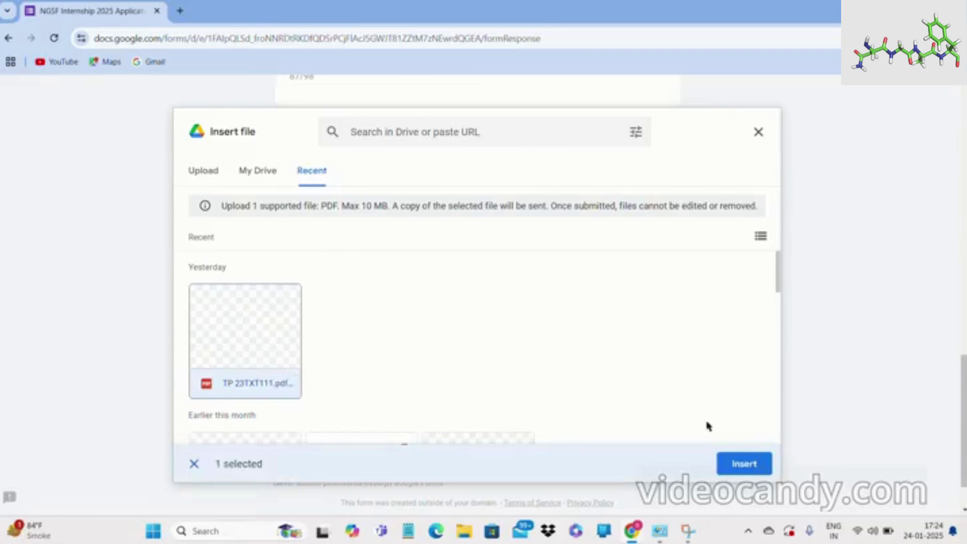
left_click(735, 462)
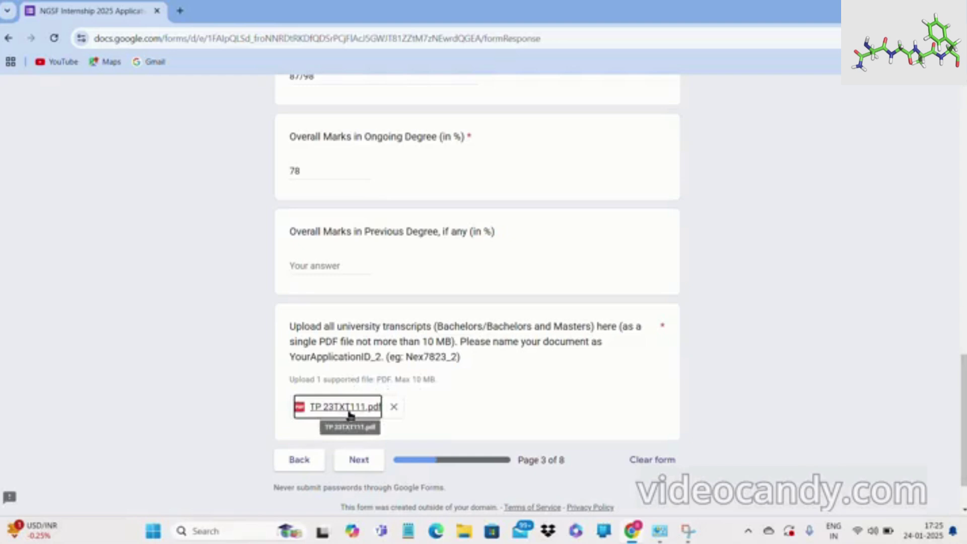
left_click(362, 462)
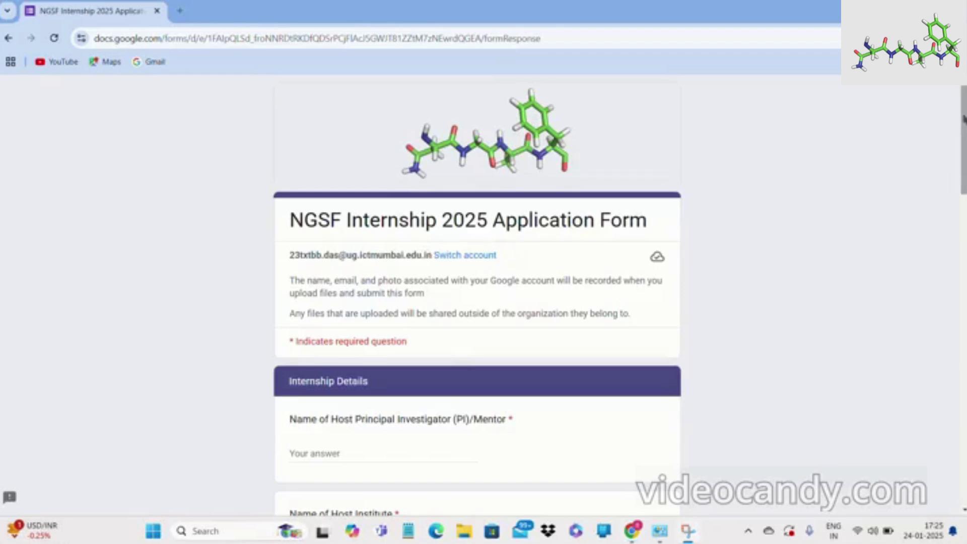
Scroll to bring the Internship Details questions into view.
left_click_drag(963, 119, 952, 173)
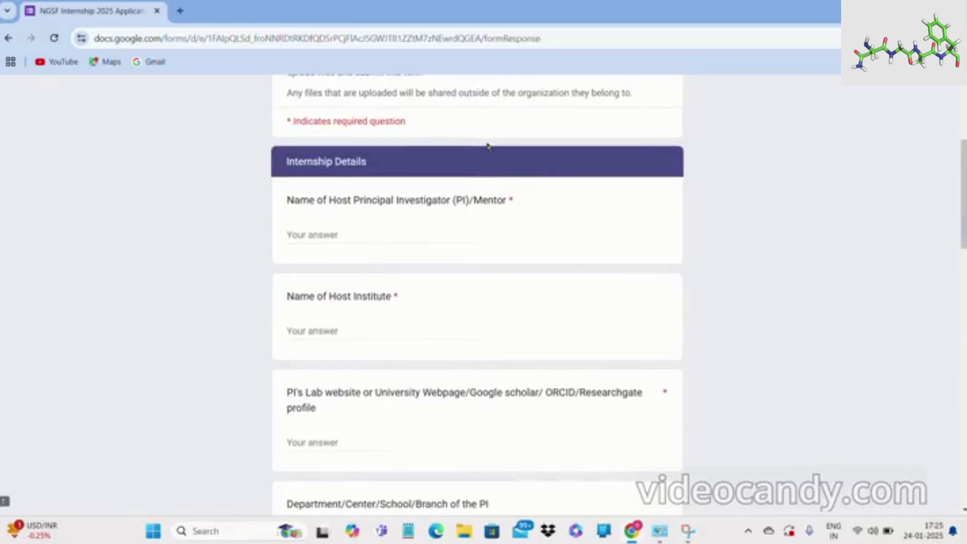
scroll(488, 146, "up", 4)
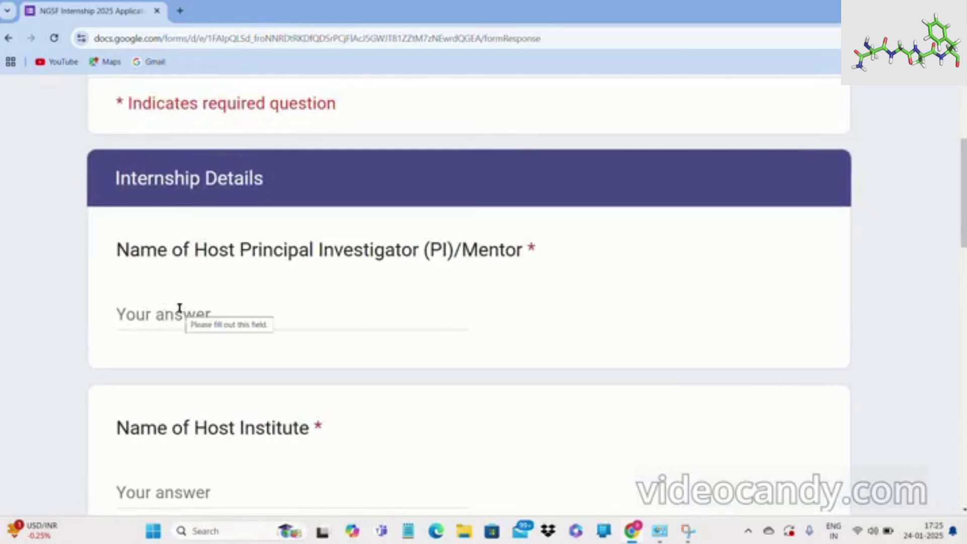
Type the host PI/mentor's name and 'iit mumbai' as the Name of Host Institute.
left_click(196, 316)
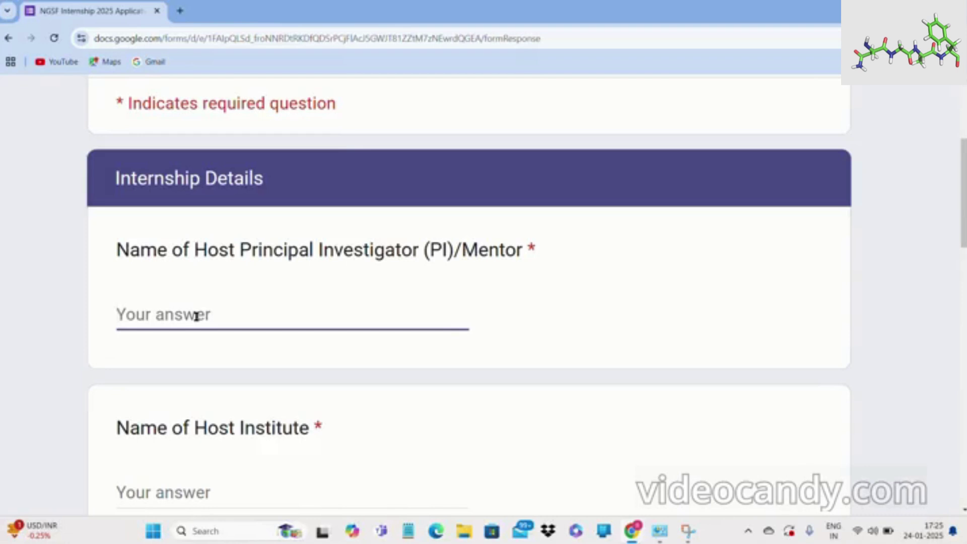
type("rajesh")
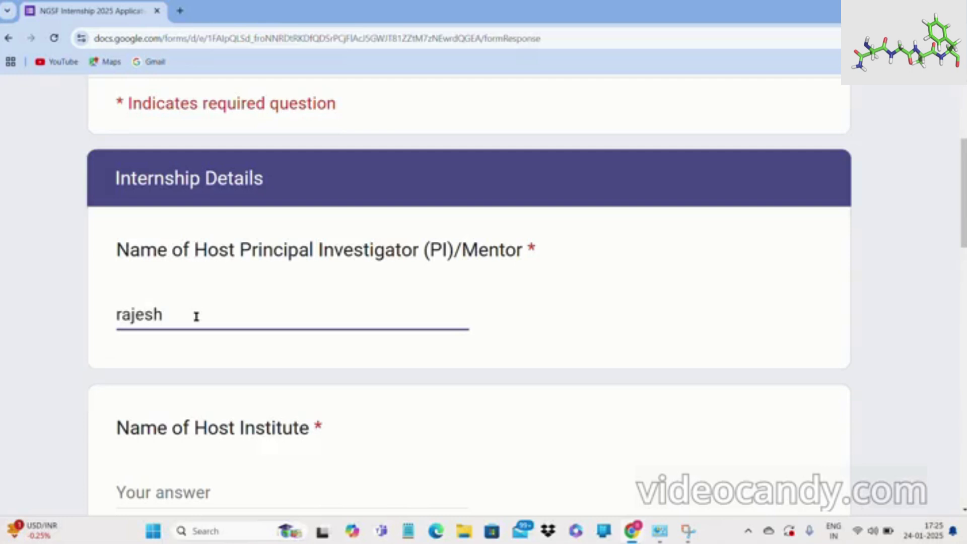
left_click(226, 493)
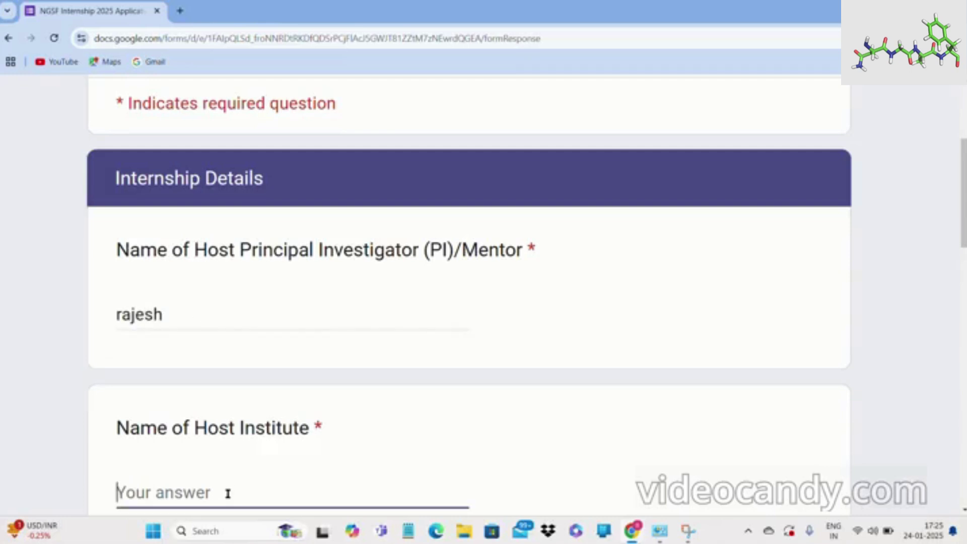
type("iit mumbai")
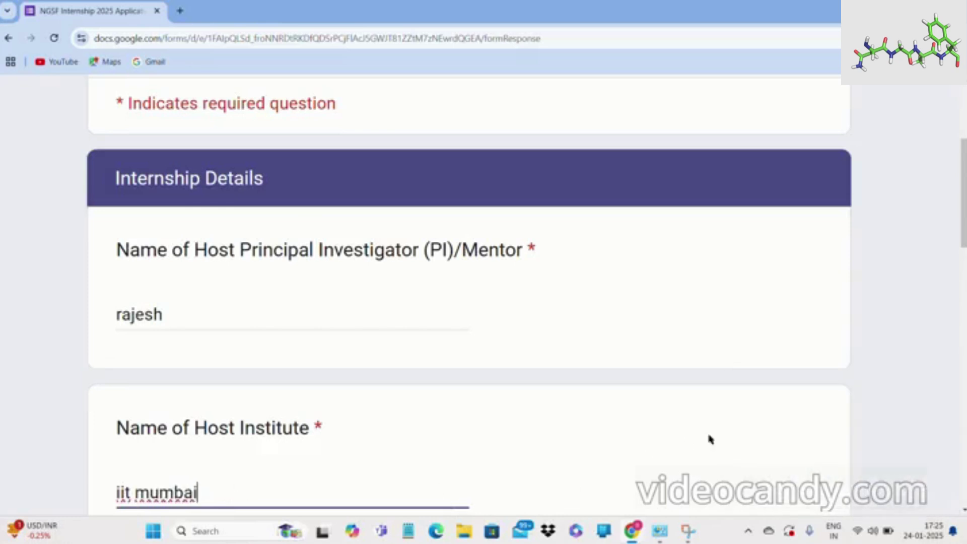
scroll(963, 211, "down", 7)
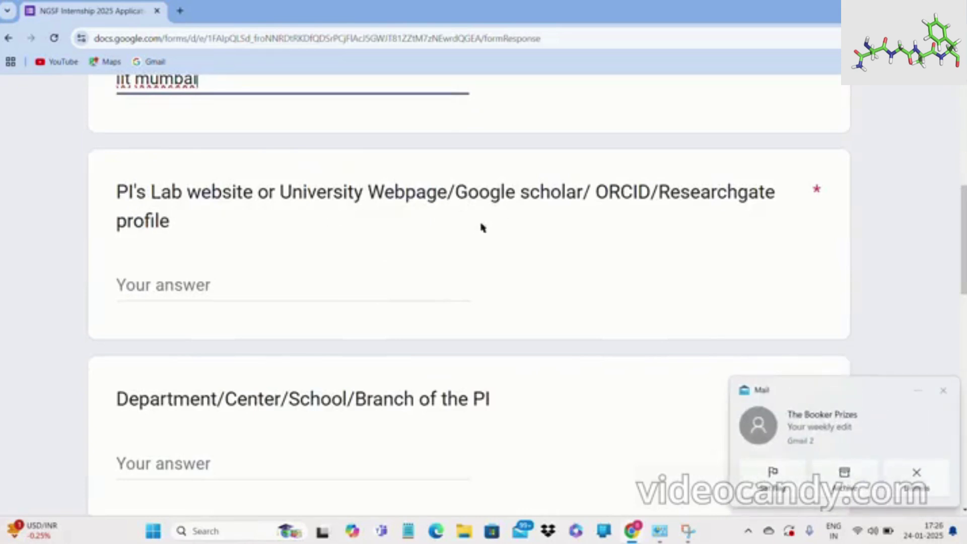
Enter 'frt' as the PI's lab website and 'life sciences' as the PI's department.
left_click(301, 290)
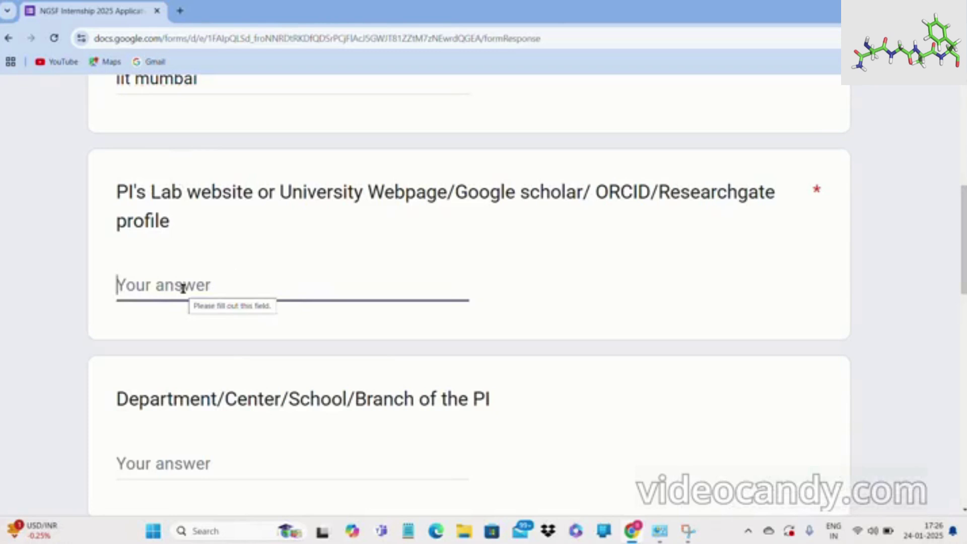
type("f")
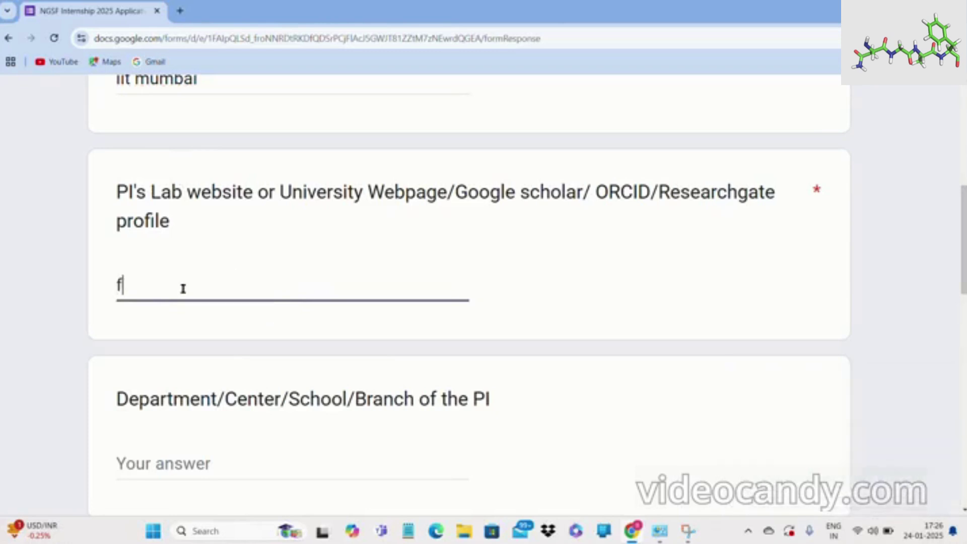
type("rt")
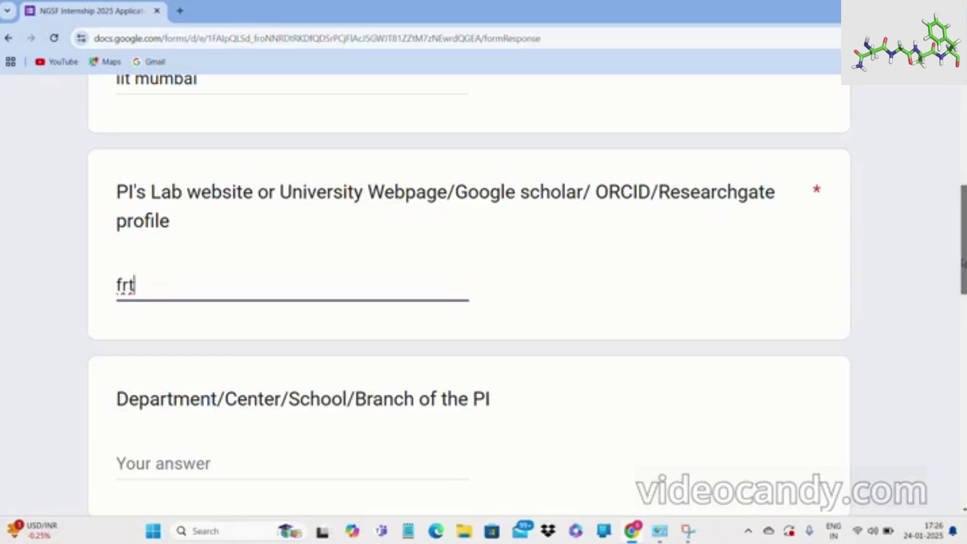
scroll(963, 262, "down", 4)
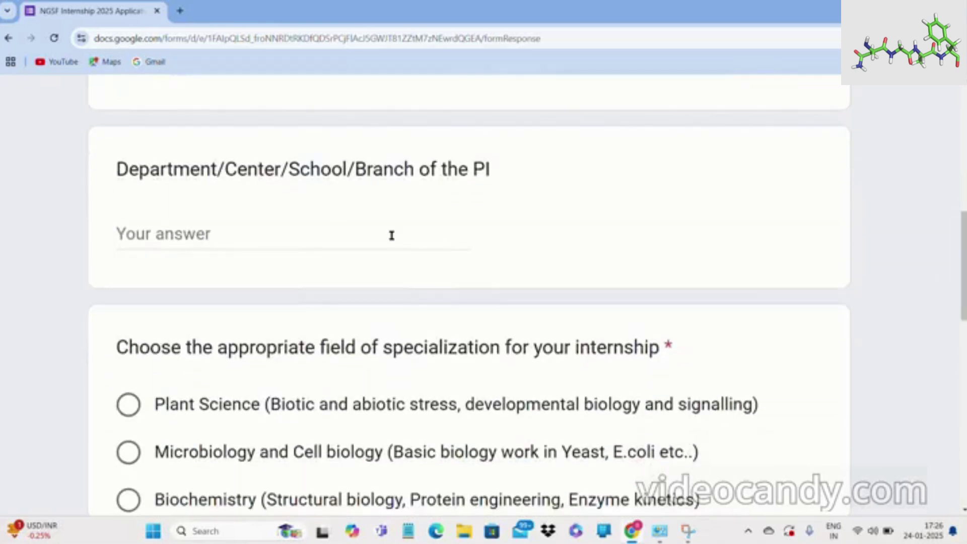
left_click(344, 242)
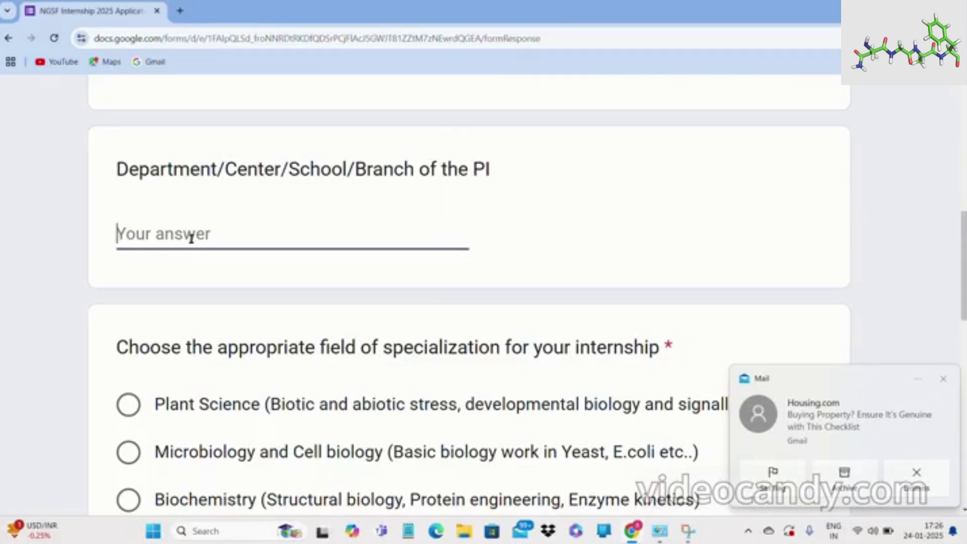
type("li")
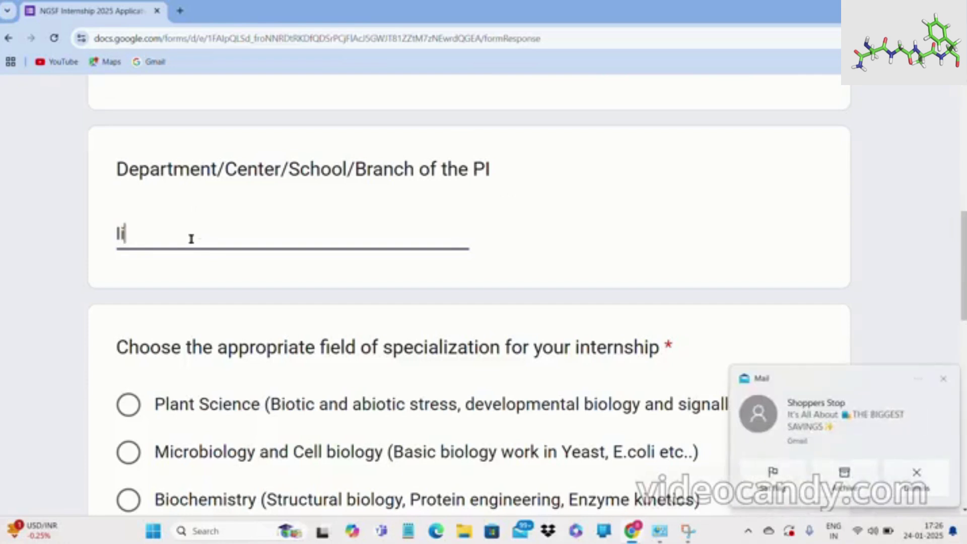
type("fe scien")
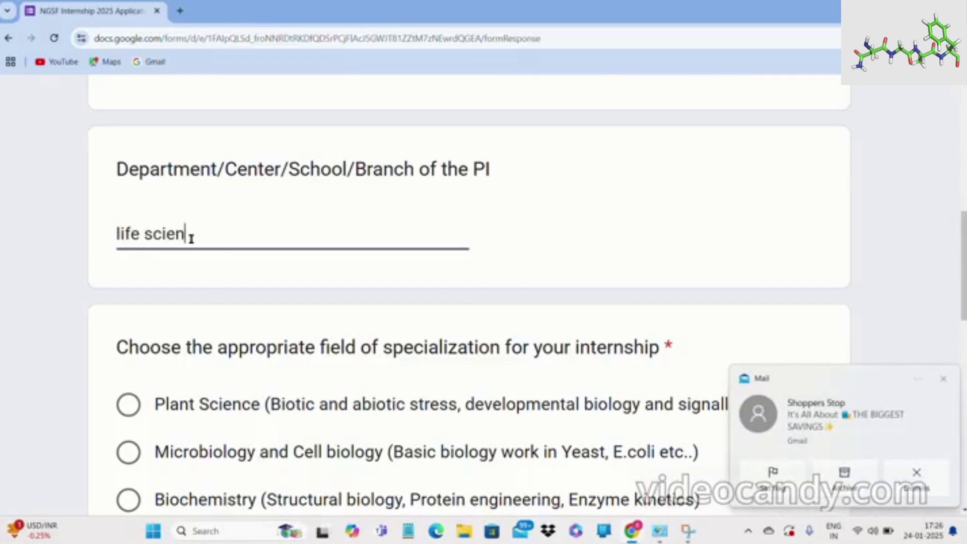
type("ces")
left_click(944, 380)
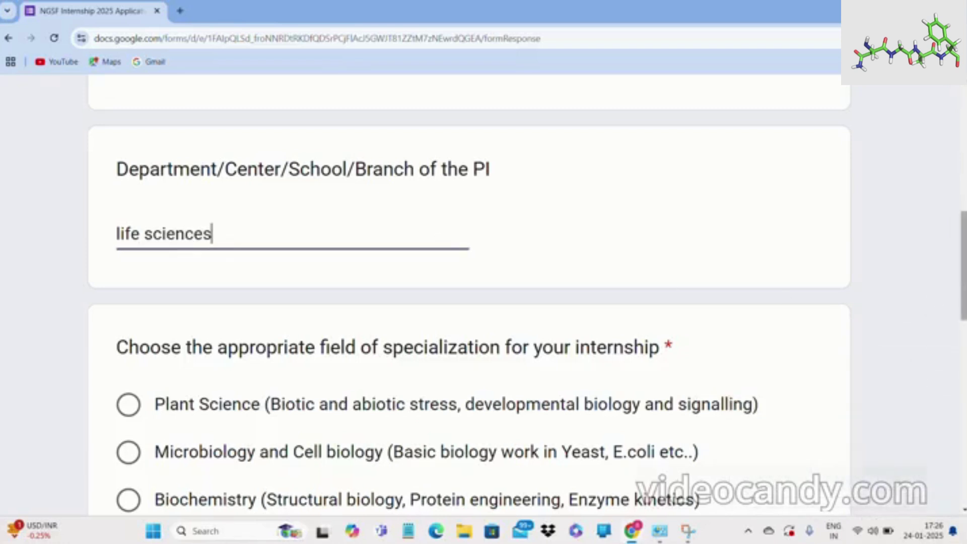
left_click_drag(962, 287, 963, 314)
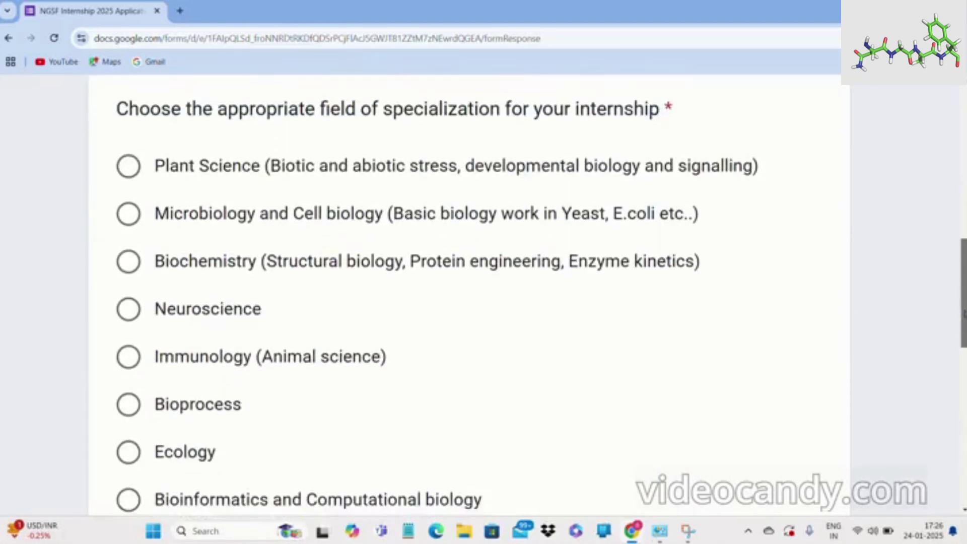
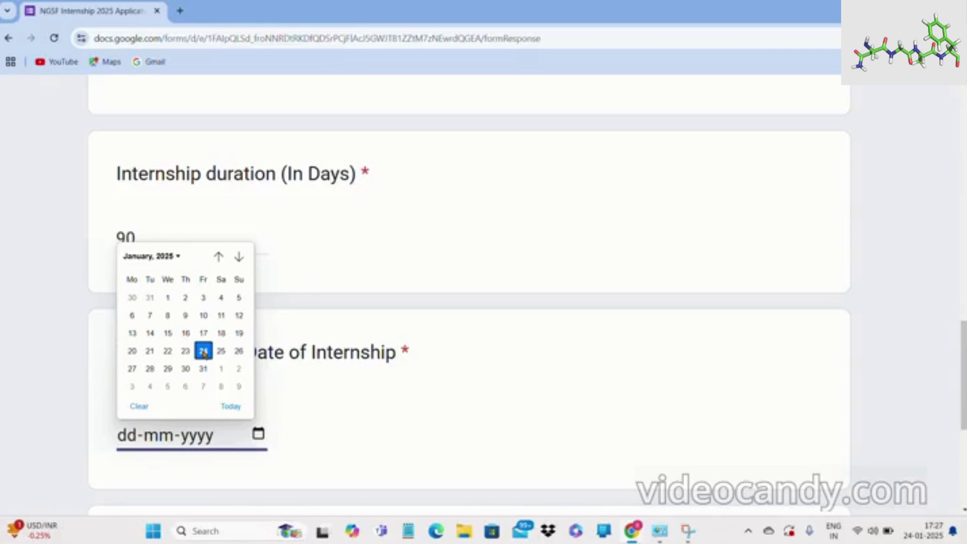
Pick 24 January 2025 as the start date and 24 March 2025 as the end date.
left_click(204, 353)
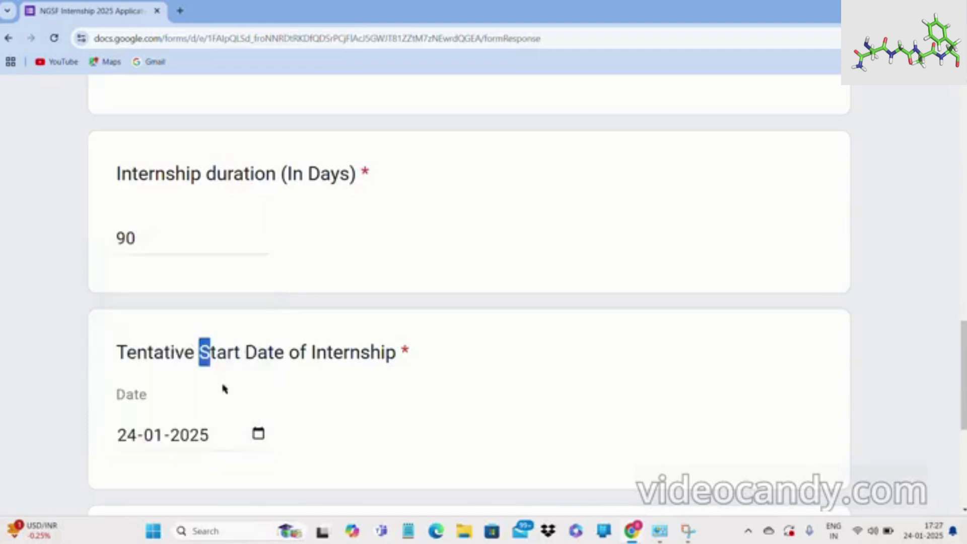
left_click(214, 439)
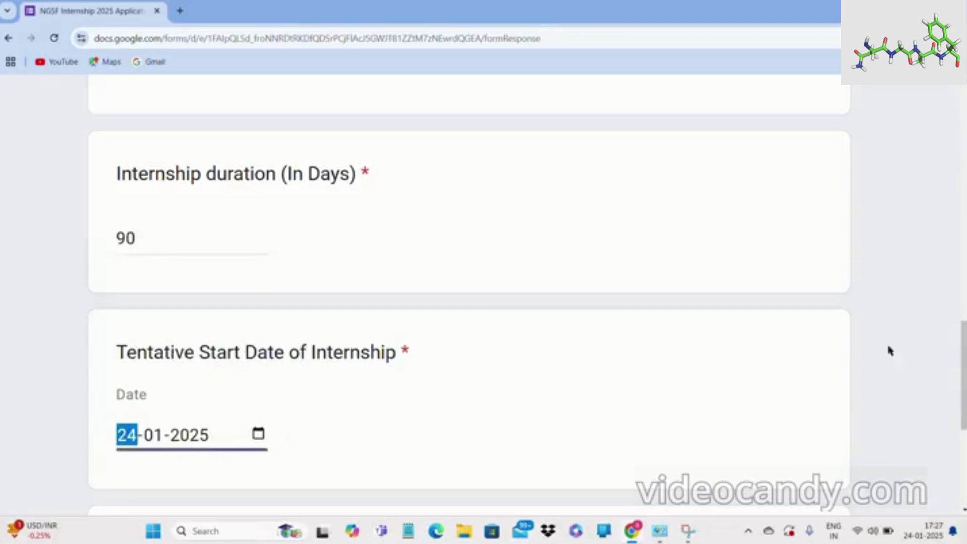
scroll(962, 352, "down", 4)
scroll(468, 297, "down", 3)
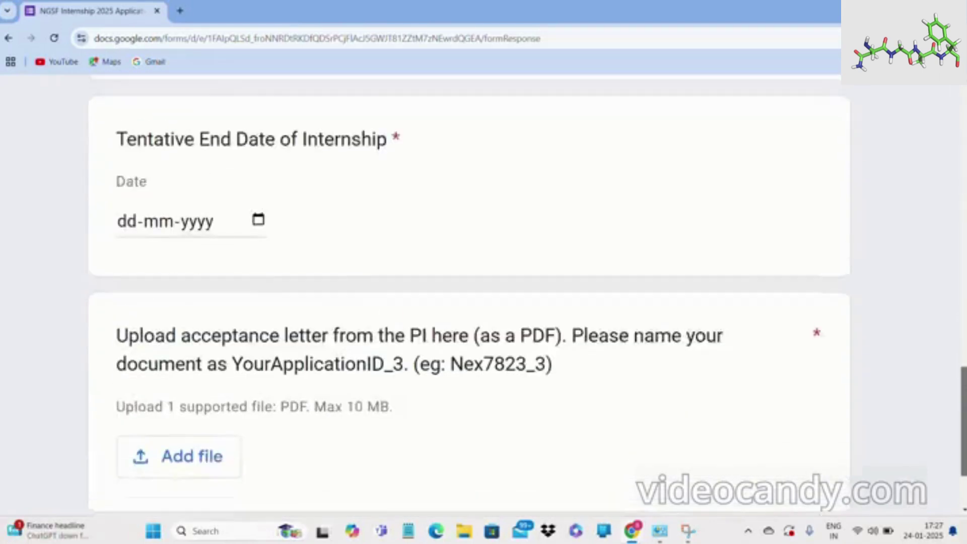
left_click(258, 224)
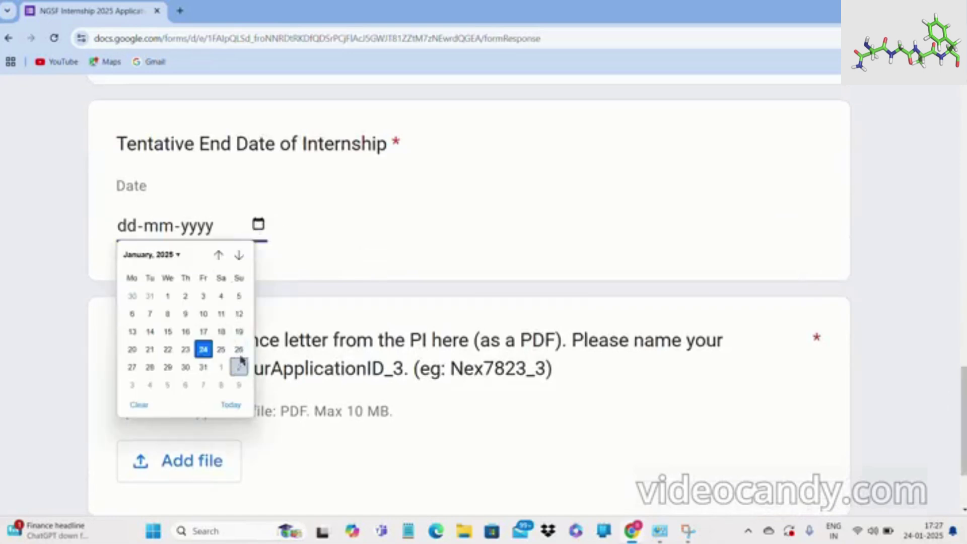
left_click(238, 257)
left_click(237, 261)
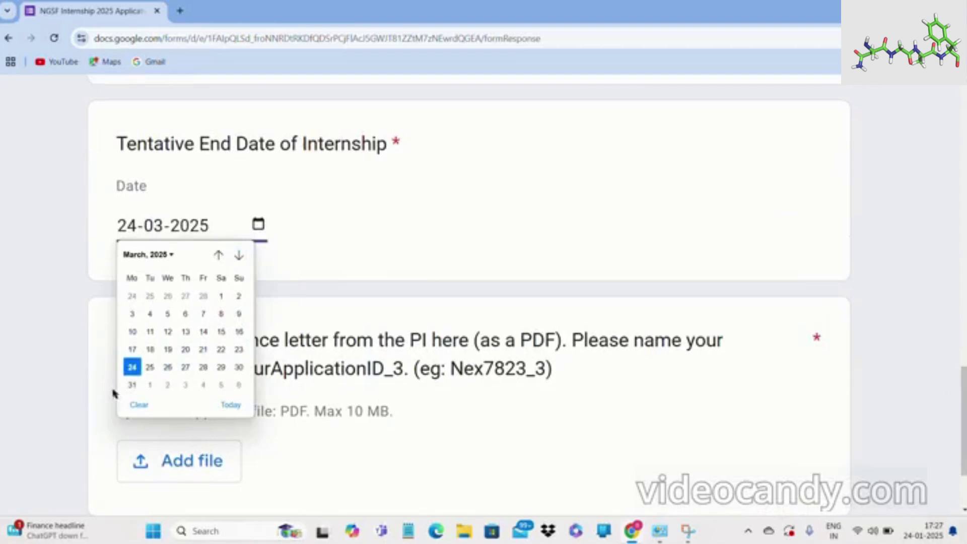
left_click(132, 368)
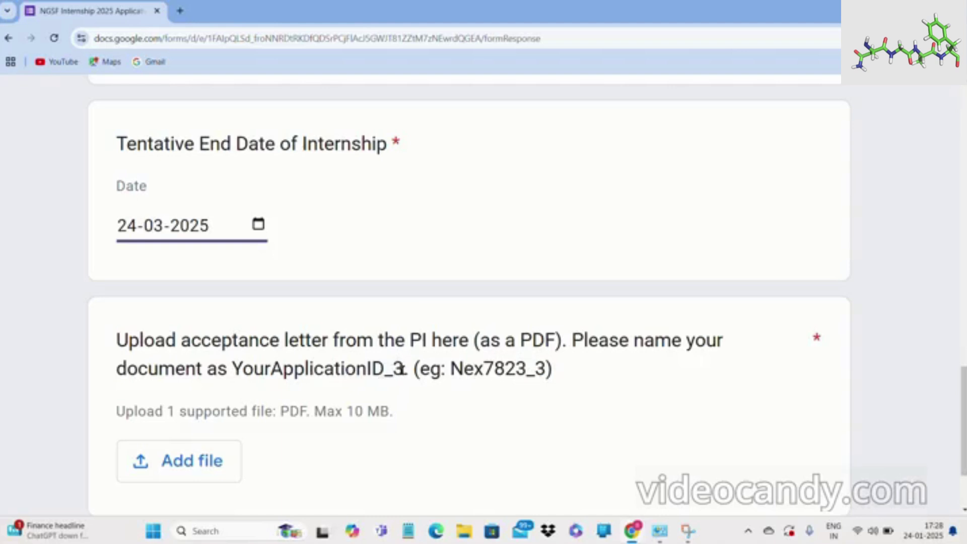
Attach a PDF from recent Drive files as the acceptance letter.
left_click(187, 462)
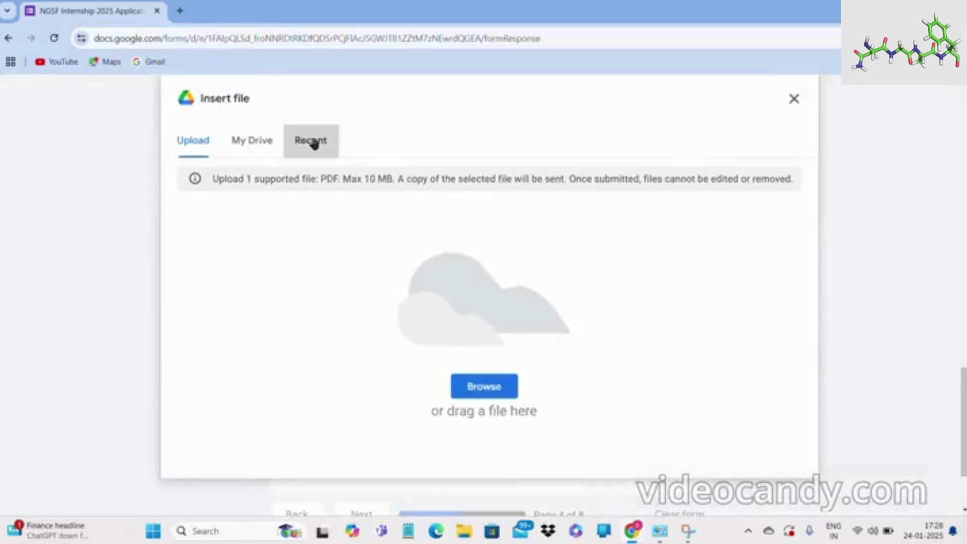
left_click(312, 142)
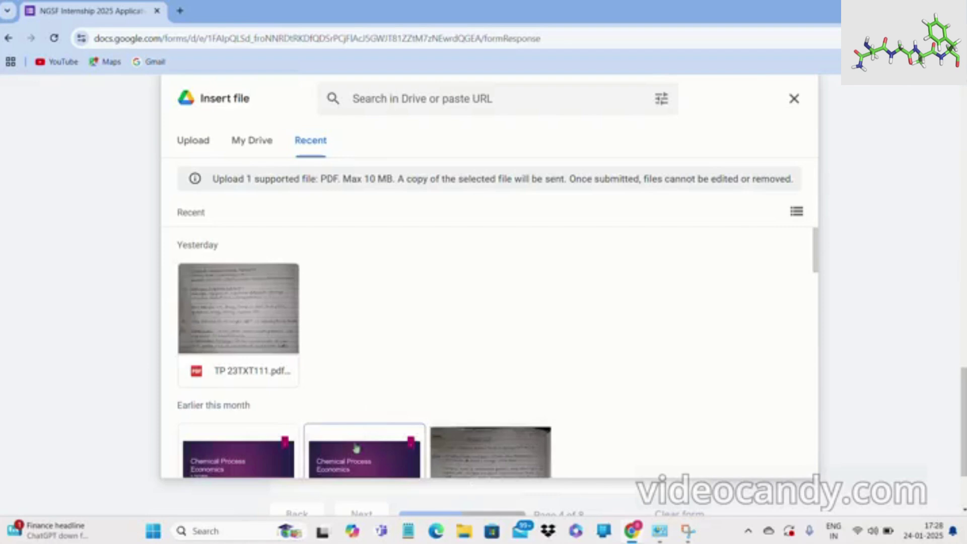
left_click(364, 441)
left_click(779, 459)
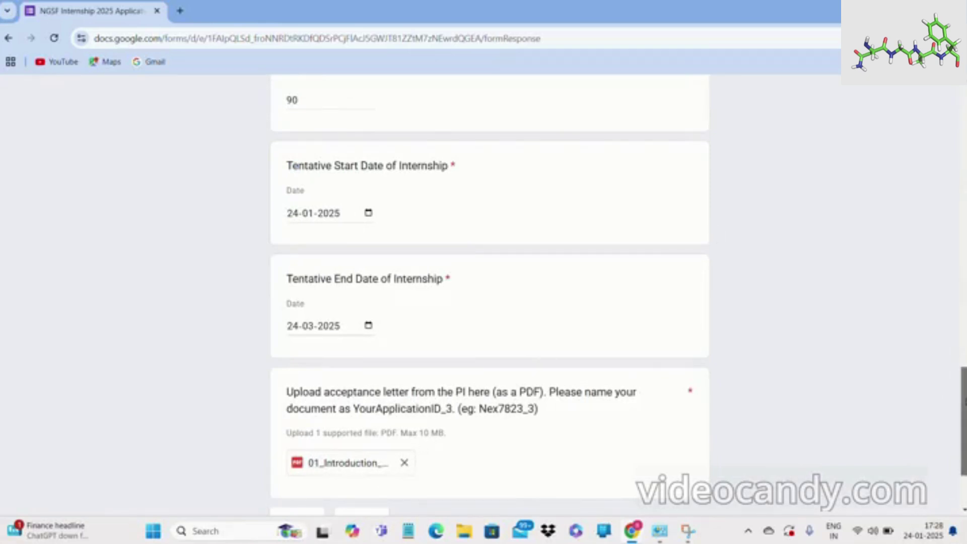
Check the 10 MB upload size limit and continue to the Referee Information page.
scroll(947, 426, "down", 2)
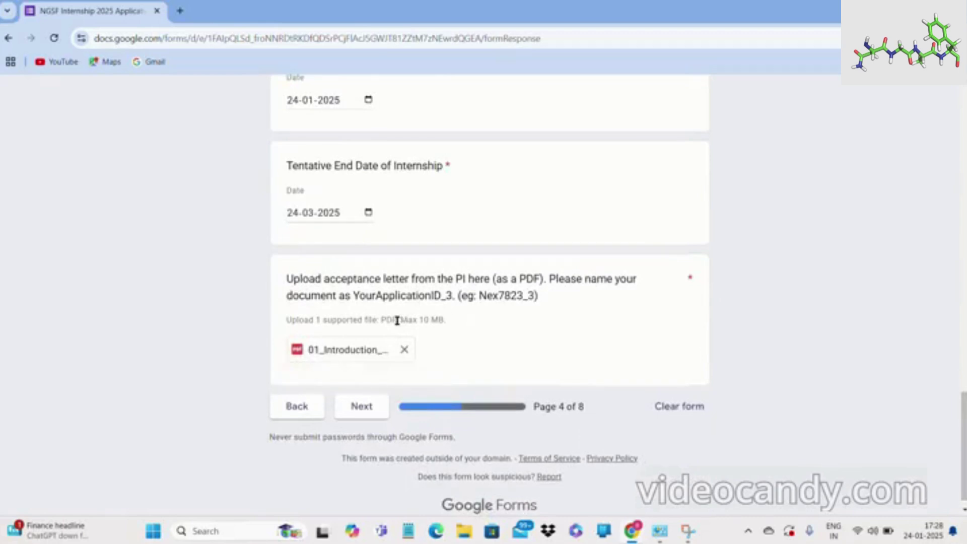
left_click_drag(419, 320, 452, 328)
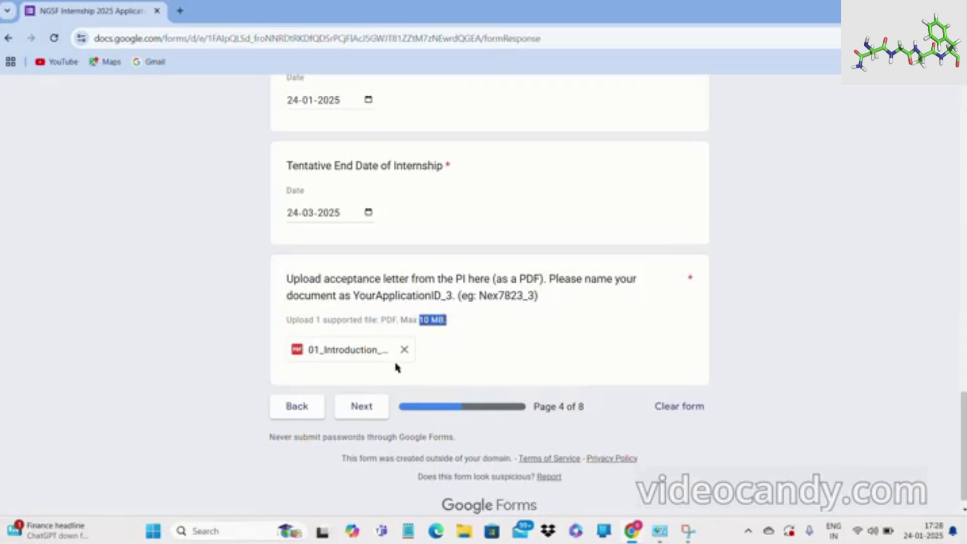
left_click(362, 407)
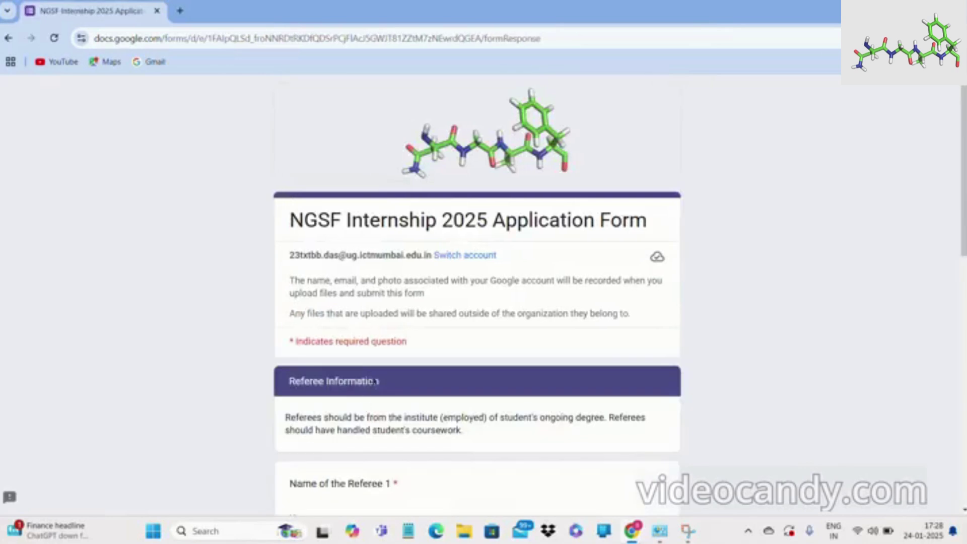
scroll(446, 388, "up", 4, "ctrl")
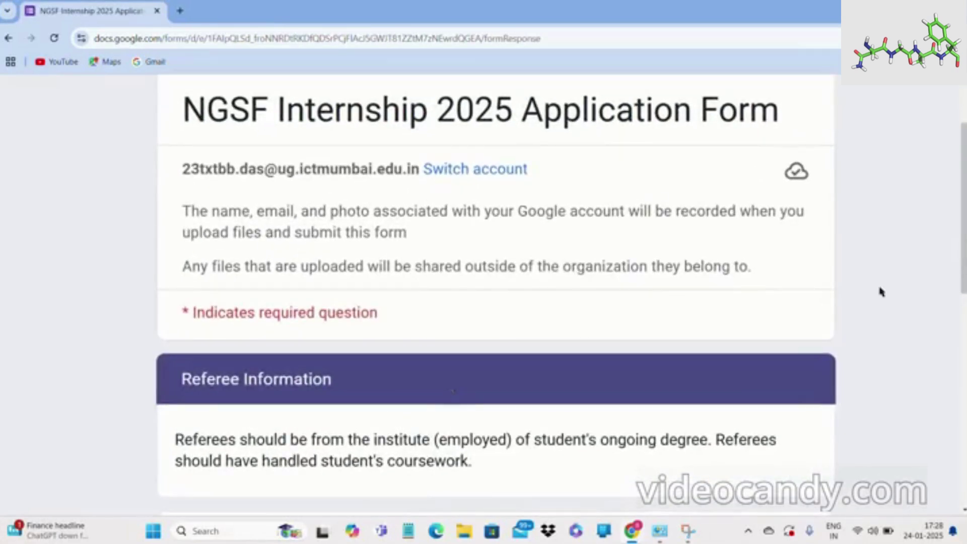
left_click_drag(958, 262, 963, 305)
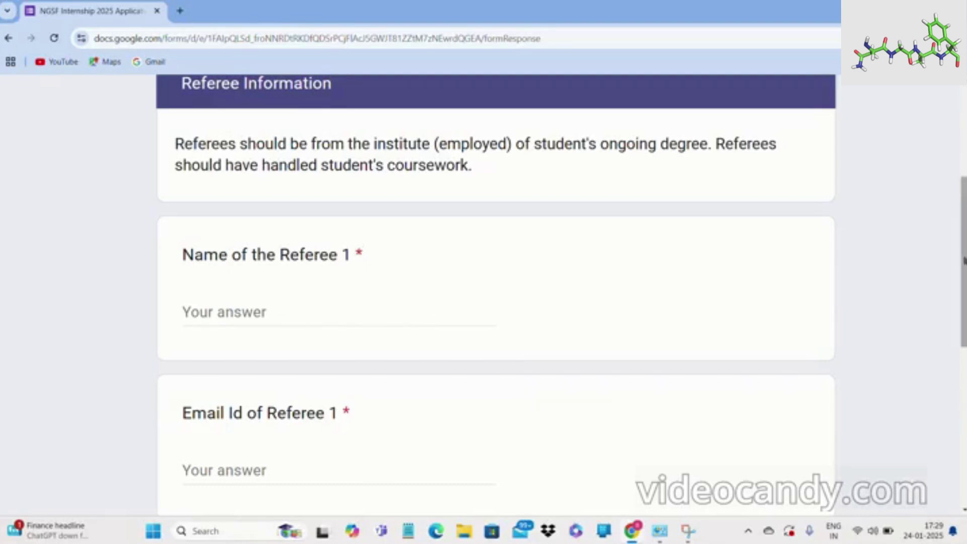
left_click_drag(963, 260, 965, 376)
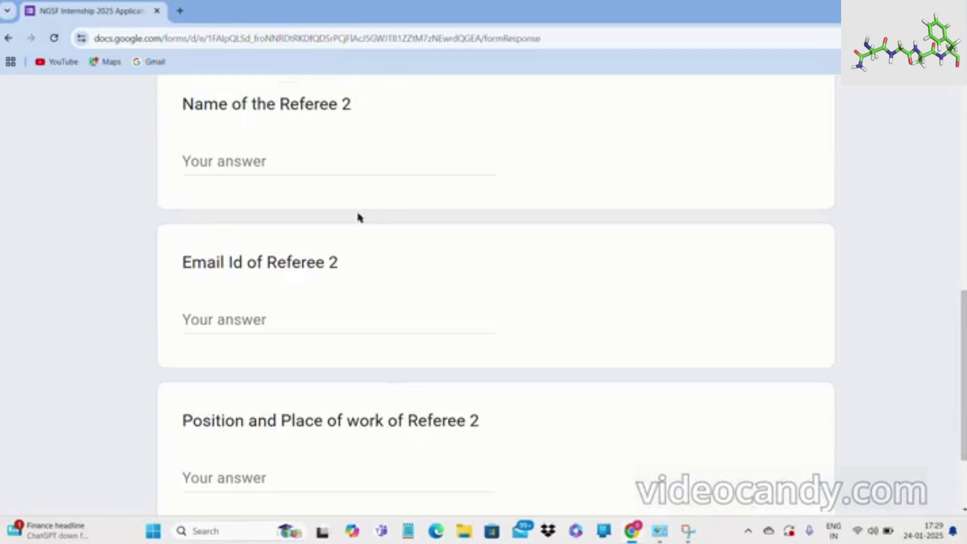
left_click_drag(963, 360, 940, 272)
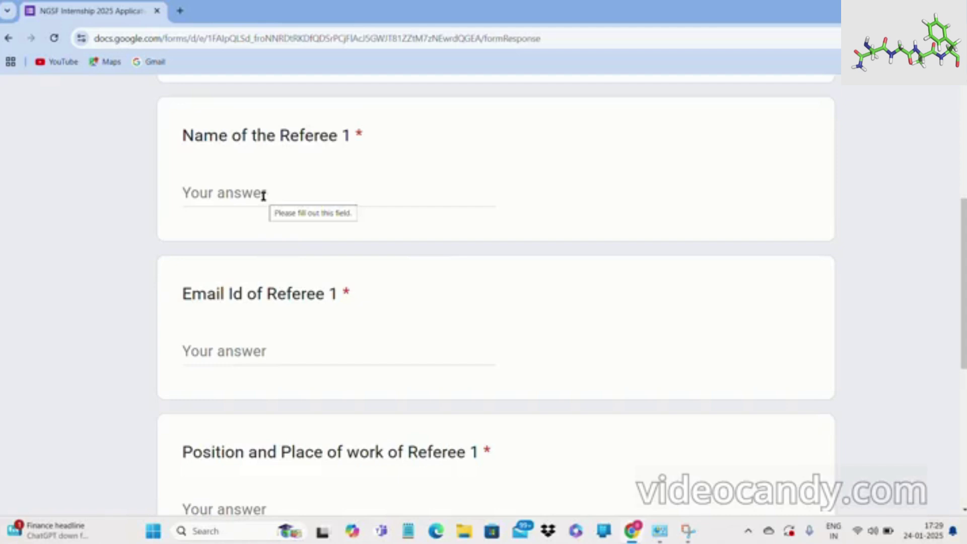
Enter Referee 1's name and e-mail address, and 'professor' as their position.
left_click(263, 195)
type("i")
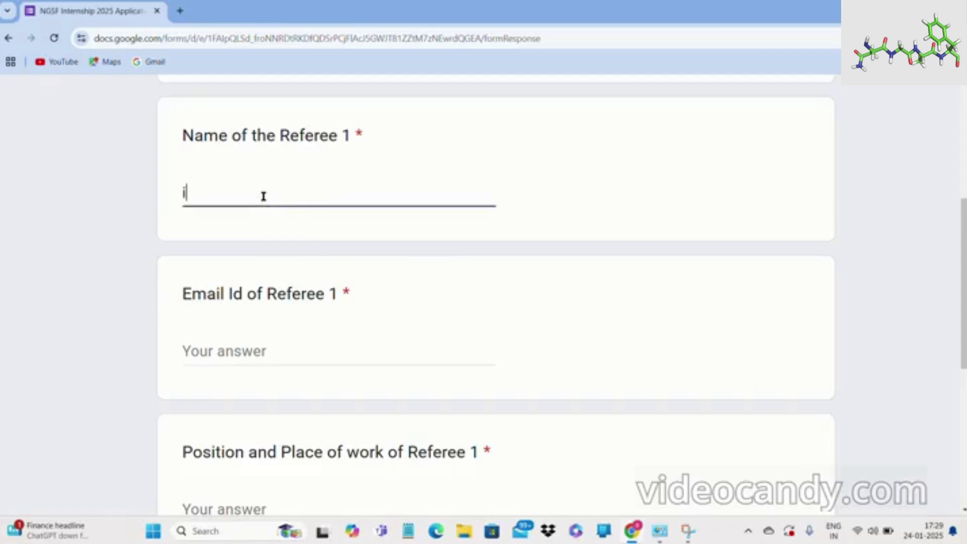
type("ojb")
left_click(249, 346)
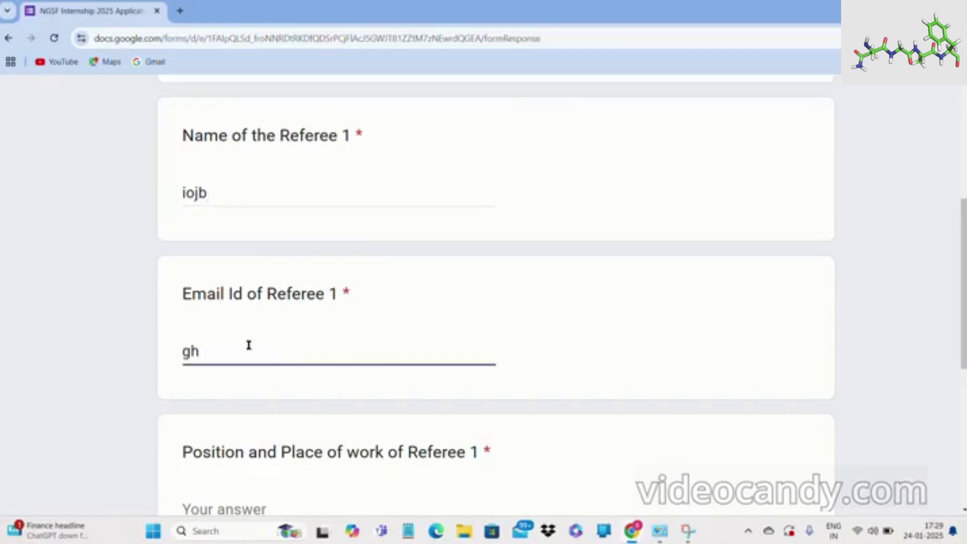
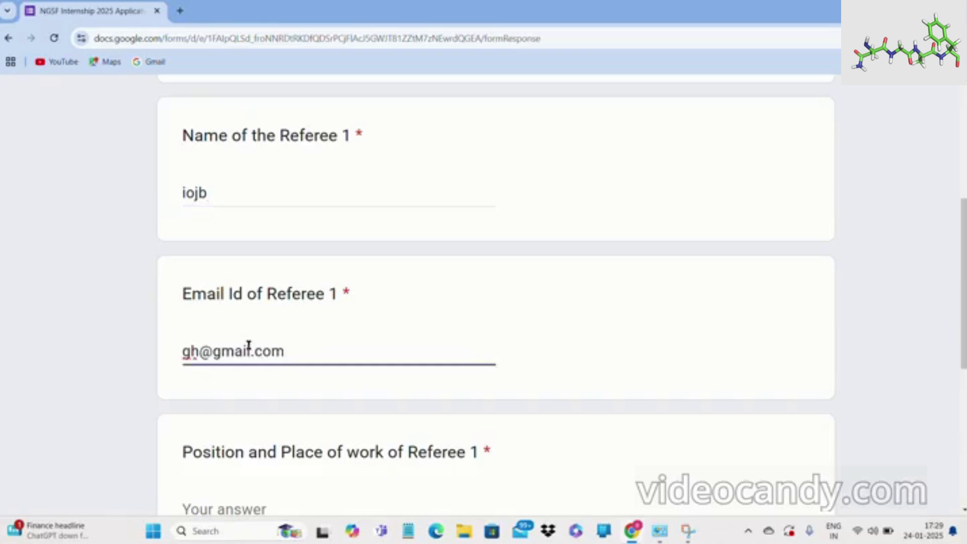
left_click(268, 513)
type("prof")
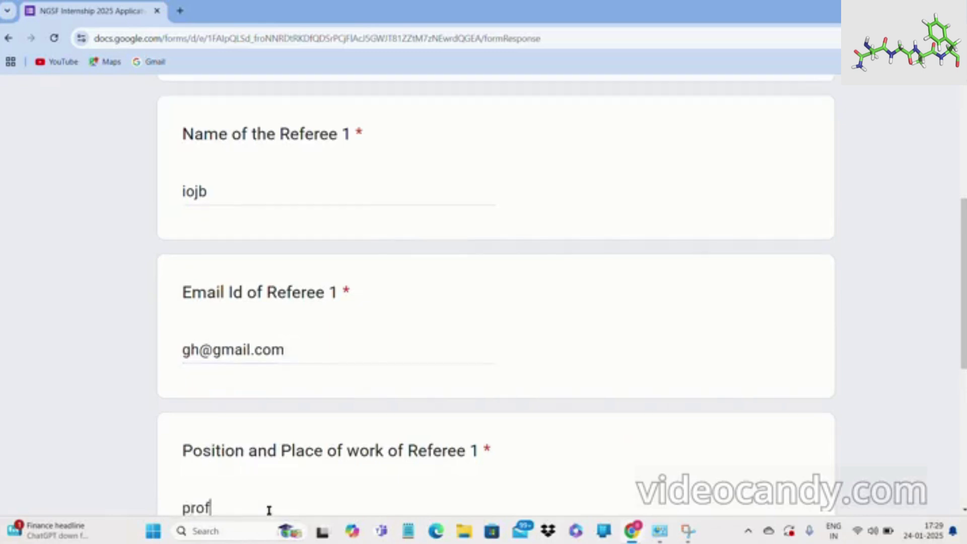
type("essor")
Scroll to the bottom and continue to page 6 of the form.
scroll(928, 361, "down", 2)
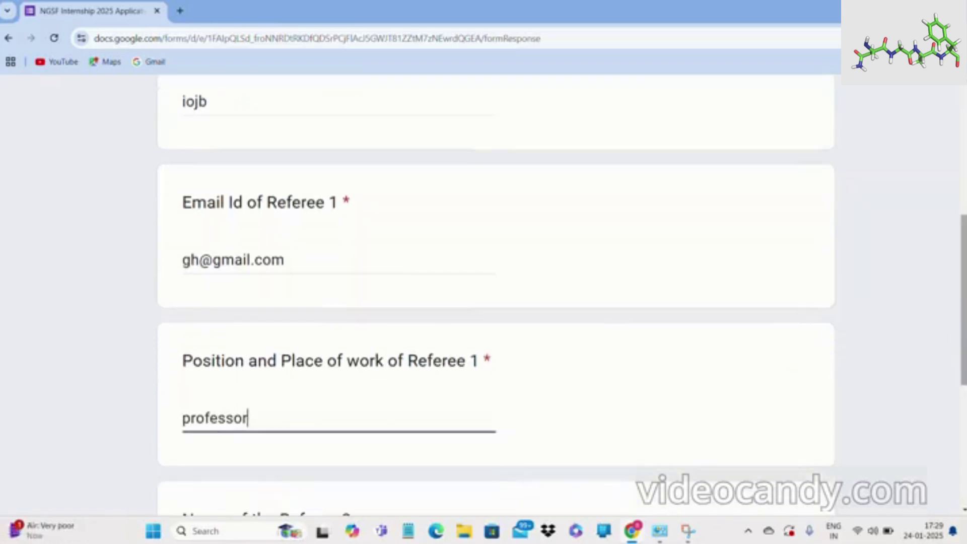
scroll(495, 297, "down", 8)
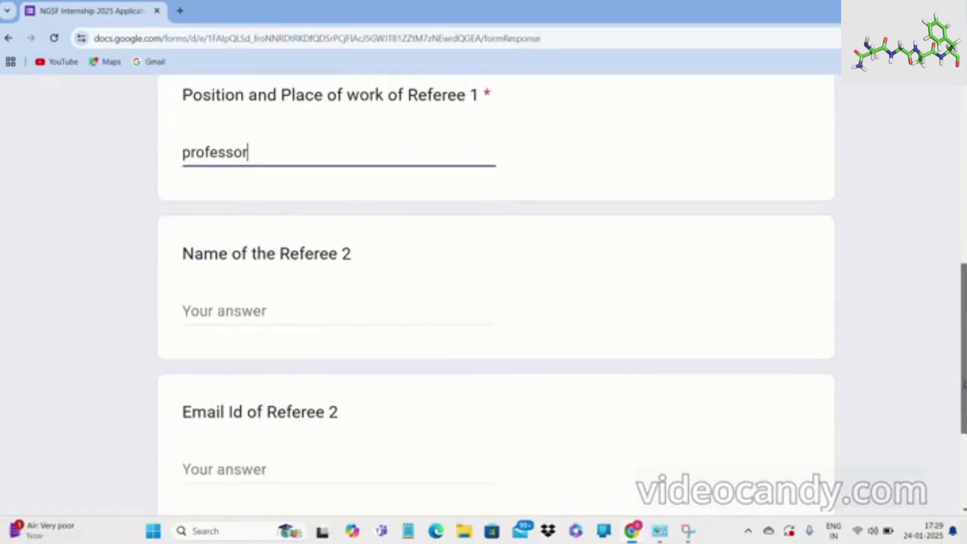
scroll(594, 190, "down", 1)
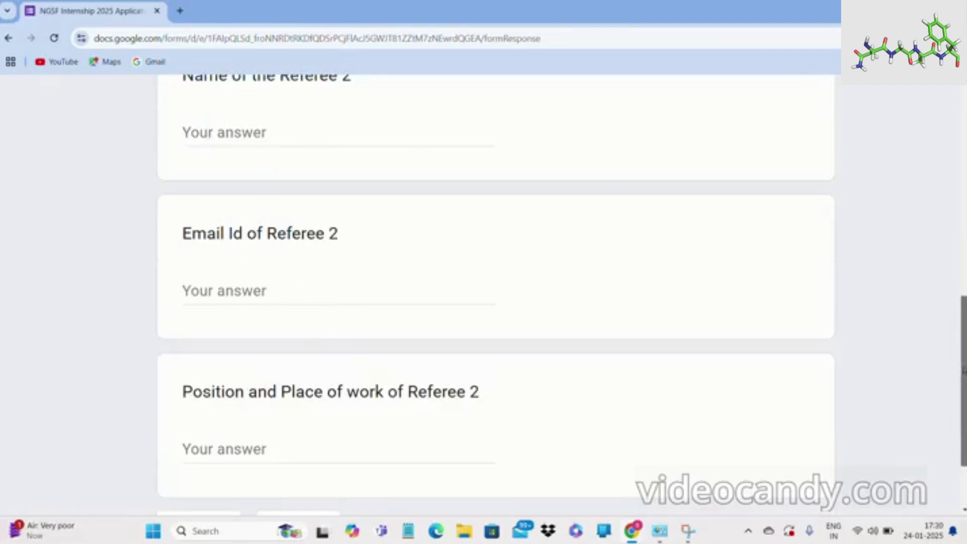
scroll(964, 366, "down", 3)
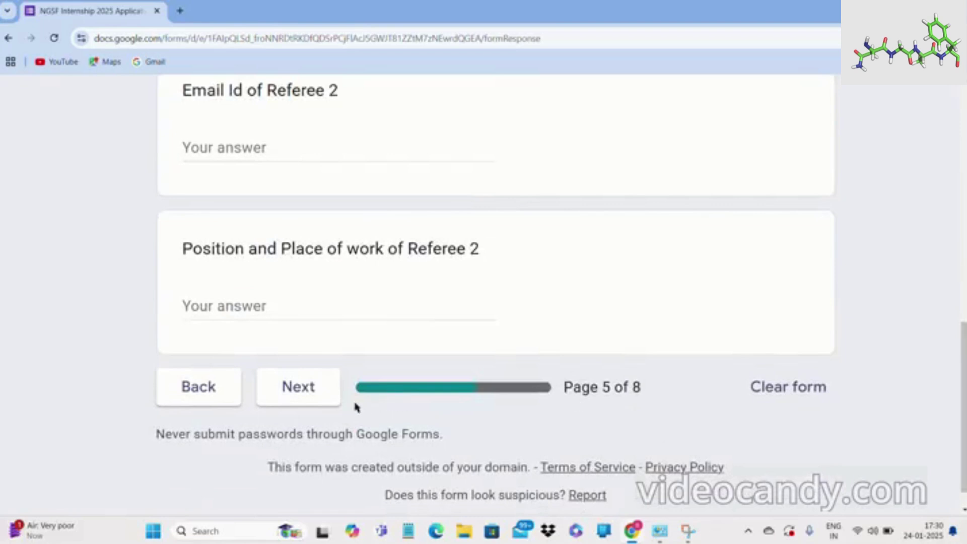
left_click(320, 398)
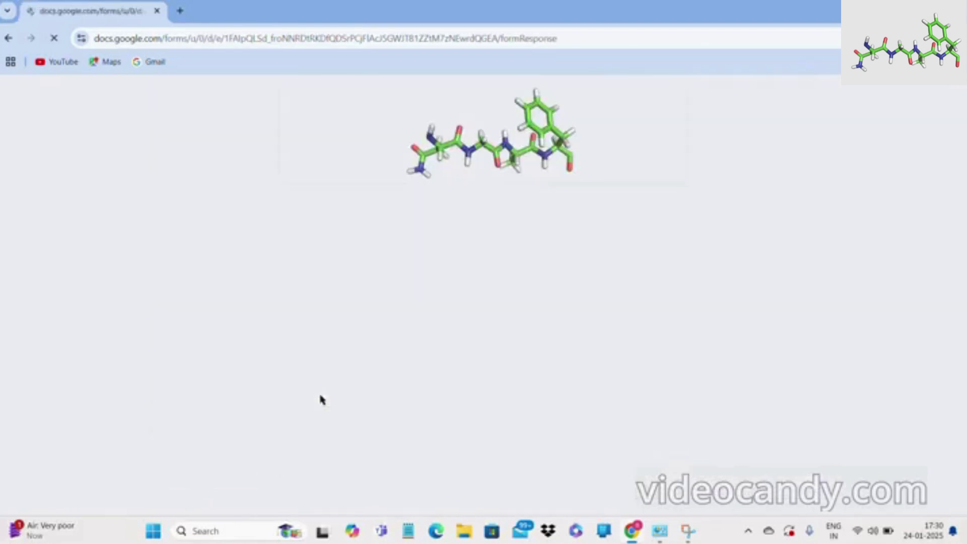
Attach TP 23TXT111.pdf from recent Drive files to the Research Proposal question.
key("ctrl+plus")
key("ctrl+plus")
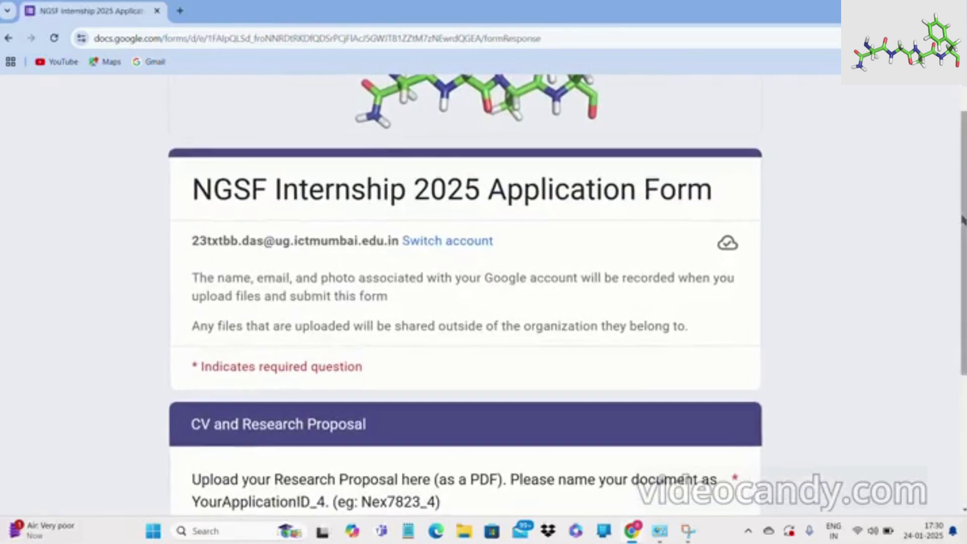
scroll(465, 292, "down", 3)
scroll(752, 307, "down", 5)
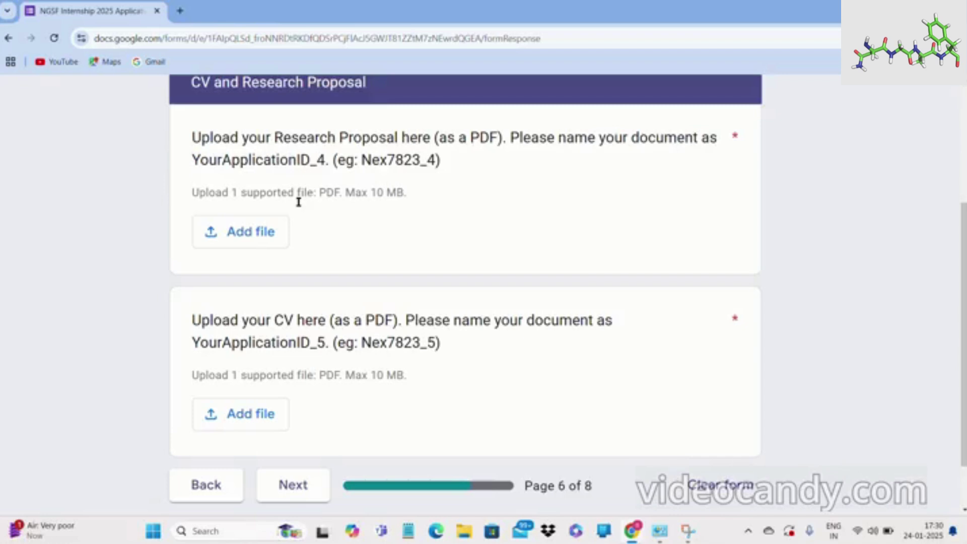
left_click(232, 240)
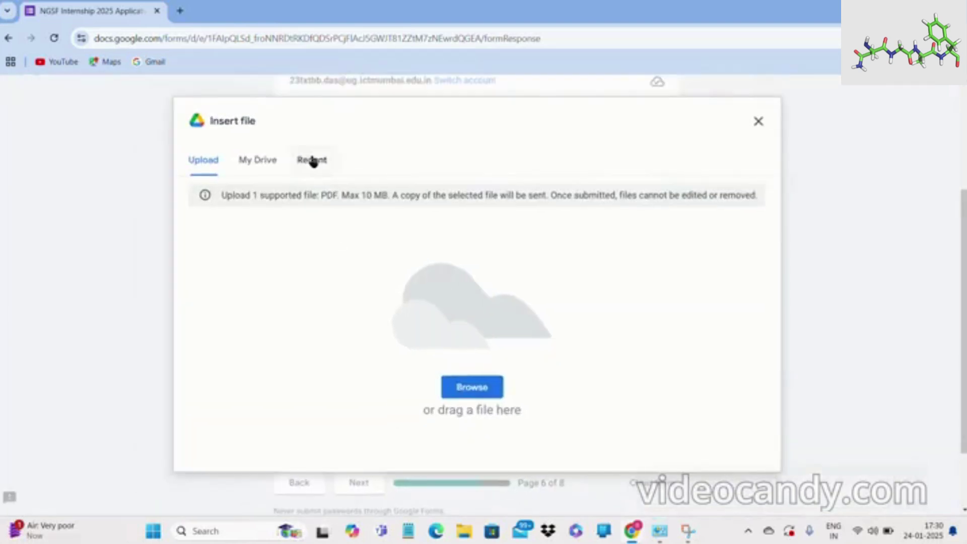
left_click(310, 160)
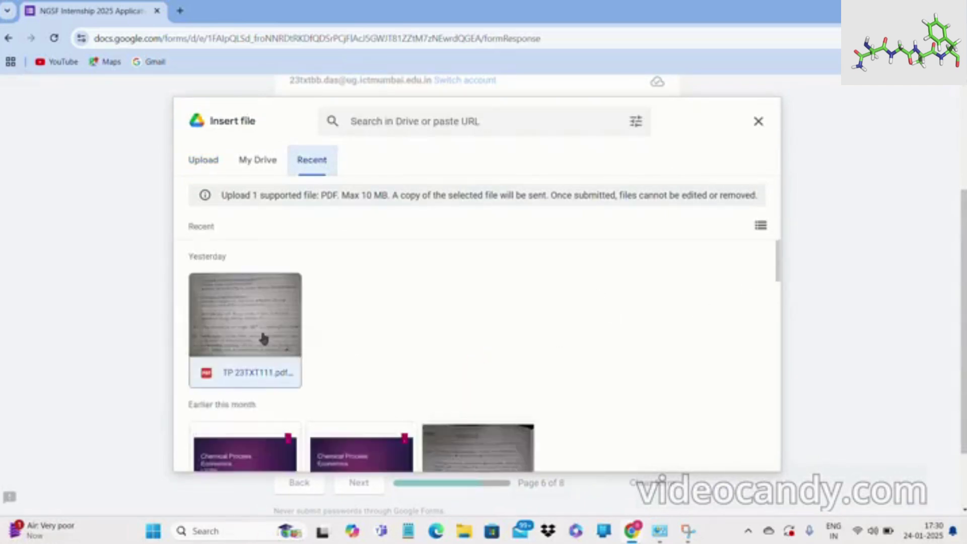
left_click(263, 338)
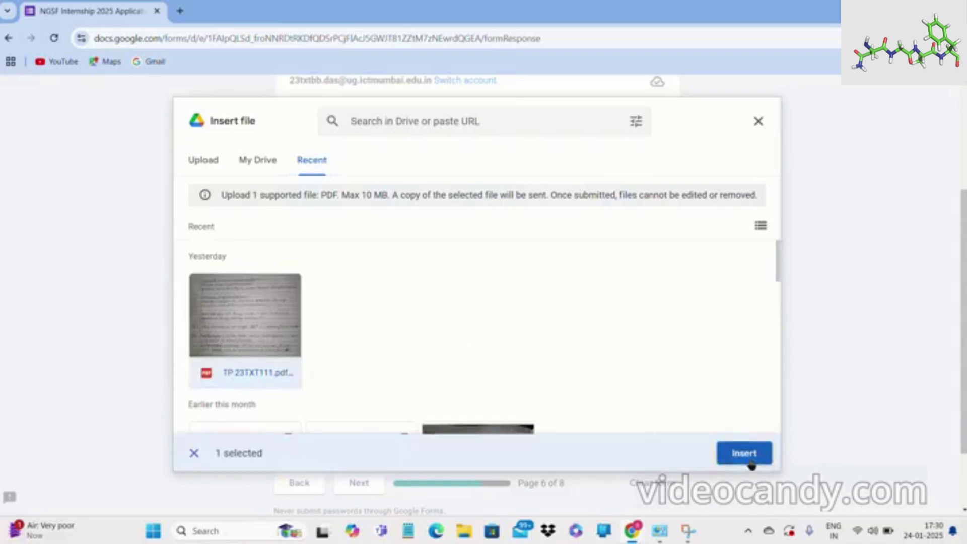
left_click(751, 462)
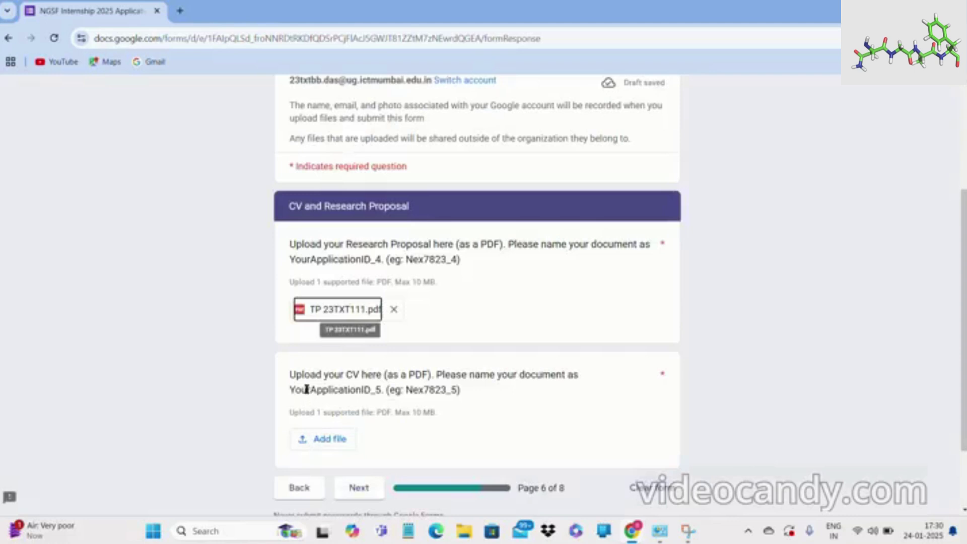
Attach TP 23TXT111.pdf from recent files as the CV and continue to Additional Information.
left_click(315, 438)
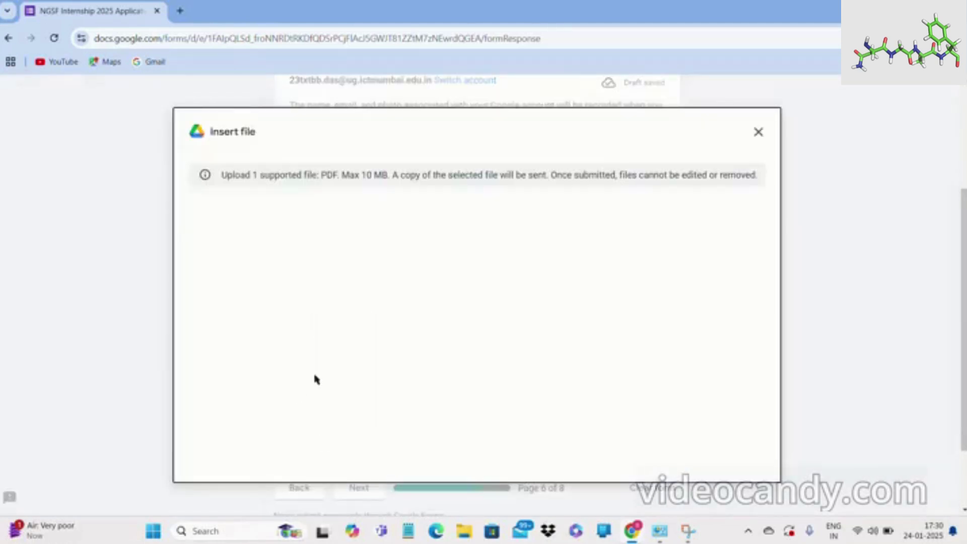
left_click(300, 184)
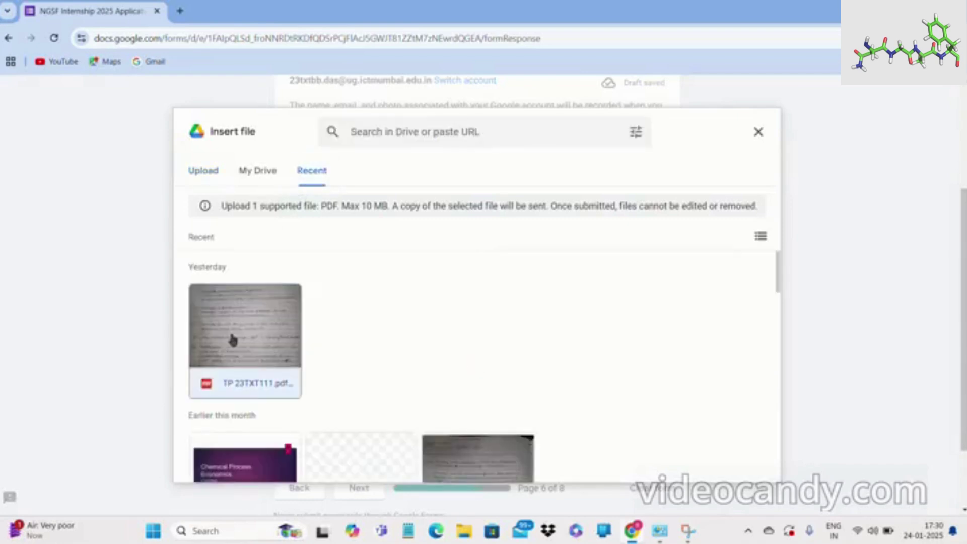
left_click(233, 341)
left_click(743, 464)
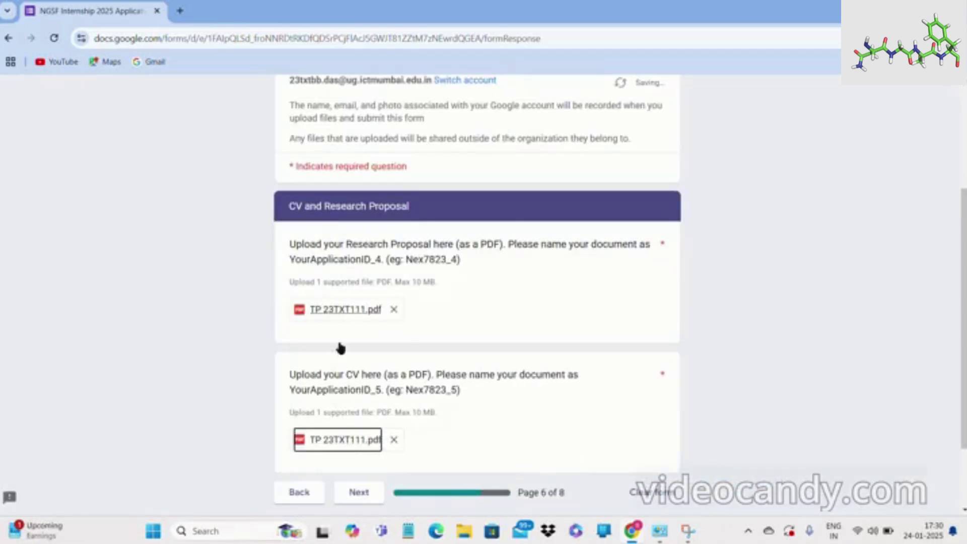
left_click(355, 493)
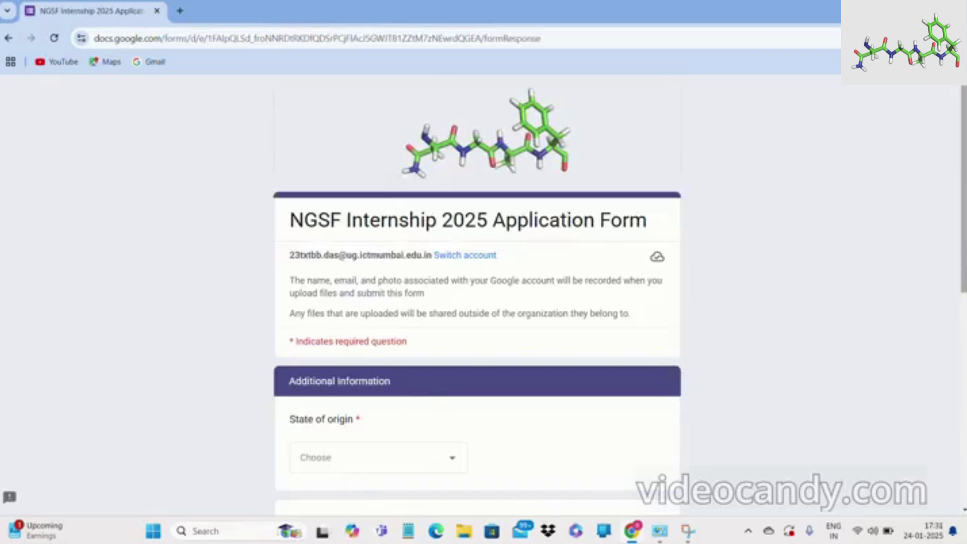
Choose Assam as the state of origin and enter 70000 as the family annual income.
scroll(963, 236, "down", 4)
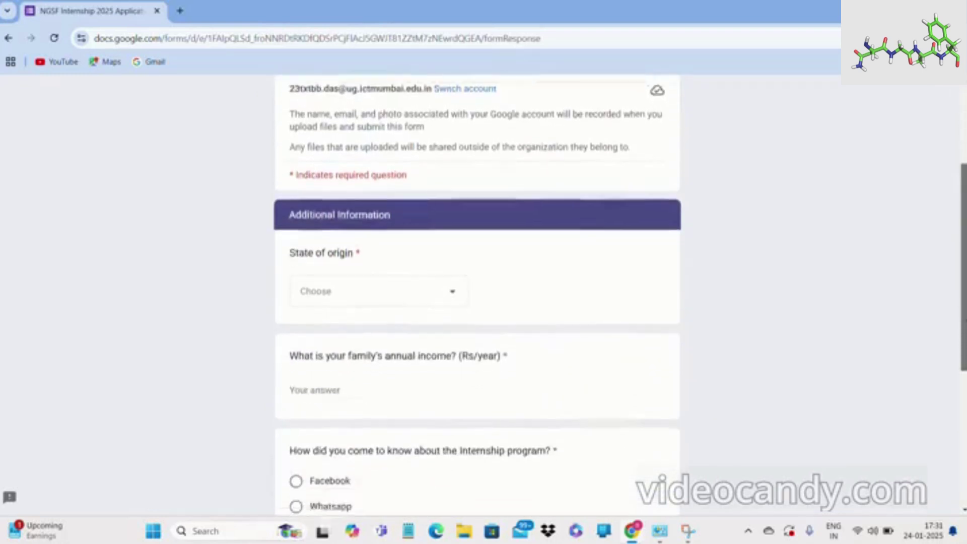
scroll(477, 293, "down", 2)
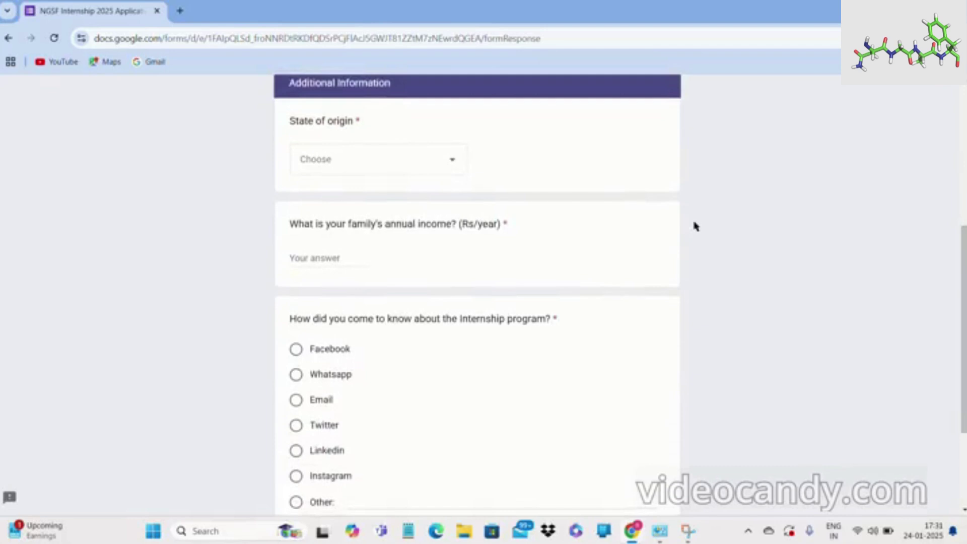
scroll(311, 261, "up", 3)
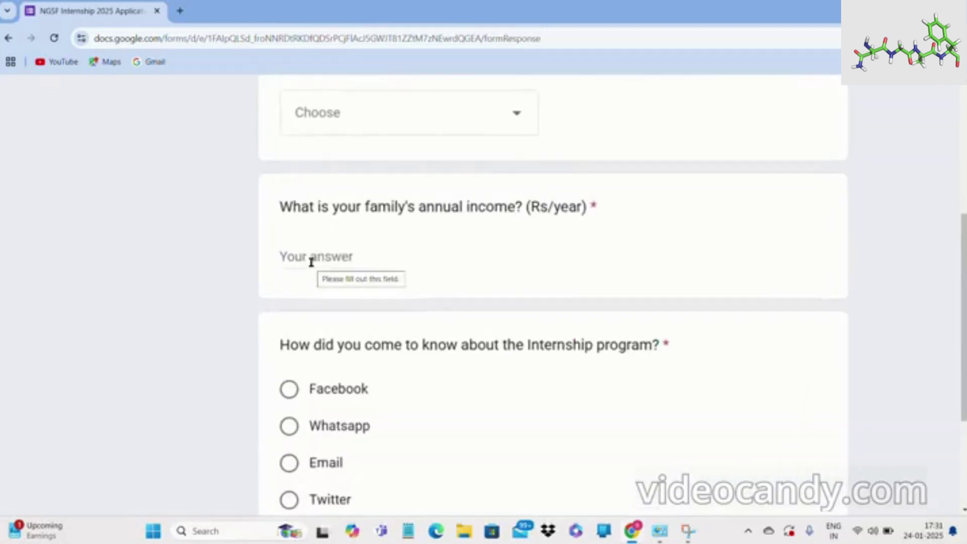
left_click(448, 116)
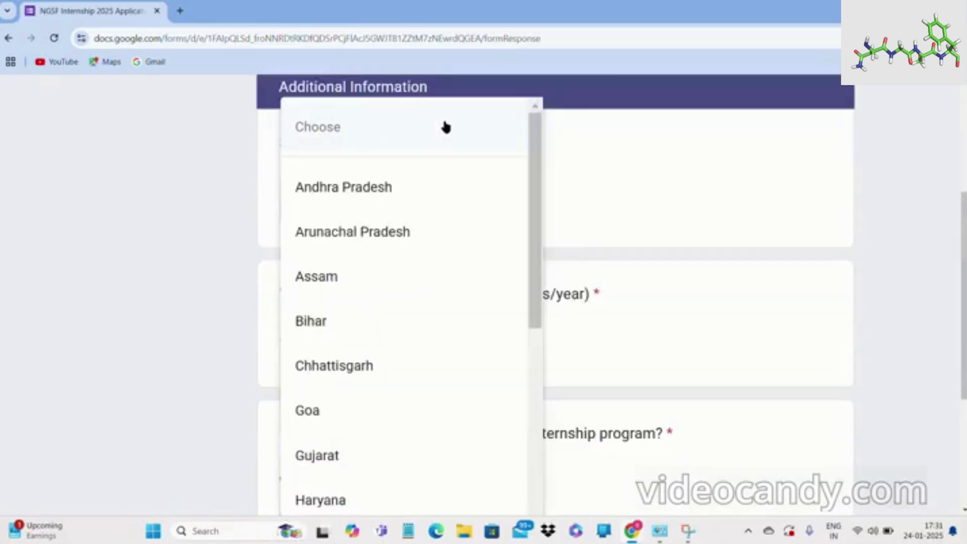
left_click(418, 292)
left_click(377, 335)
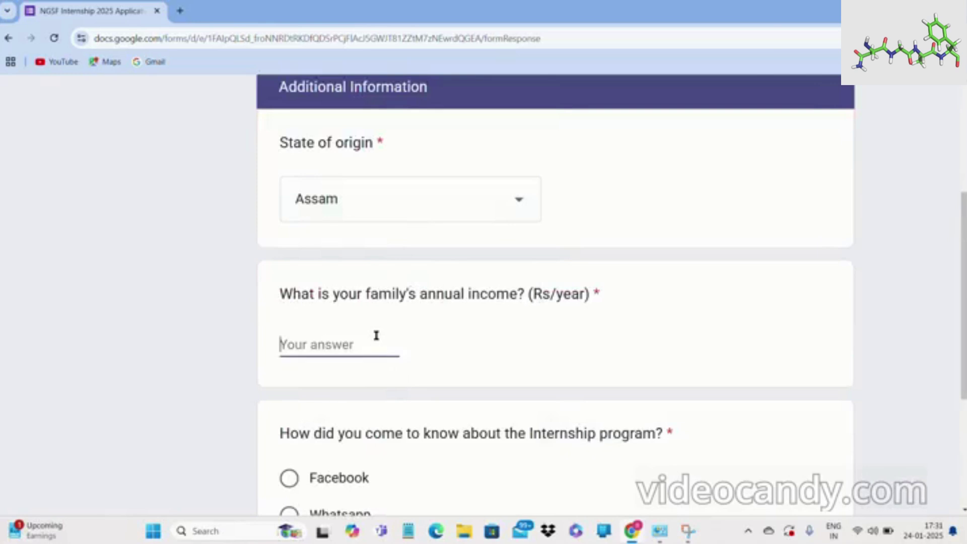
type("700000")
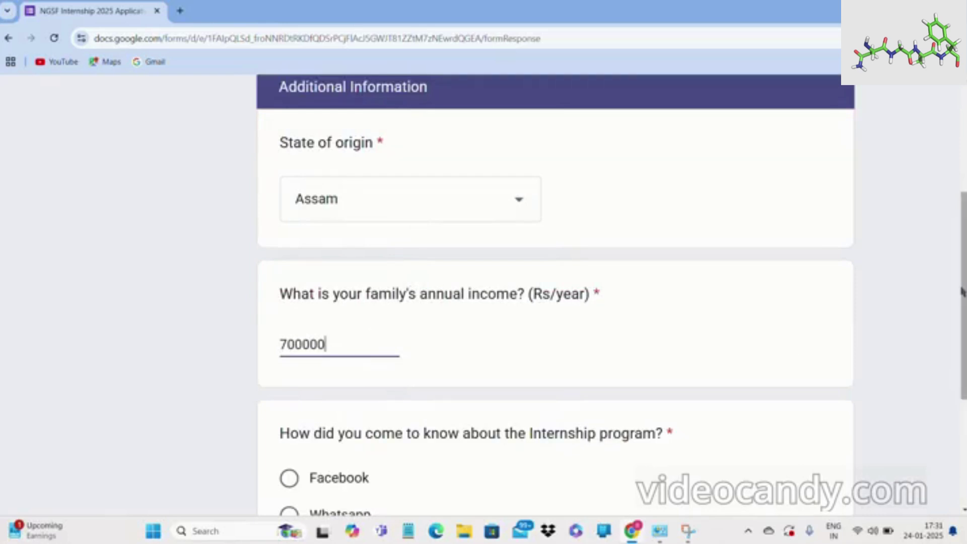
Select Twitter as how they heard about the internship and continue to the declaration page.
scroll(962, 291, "down", 4)
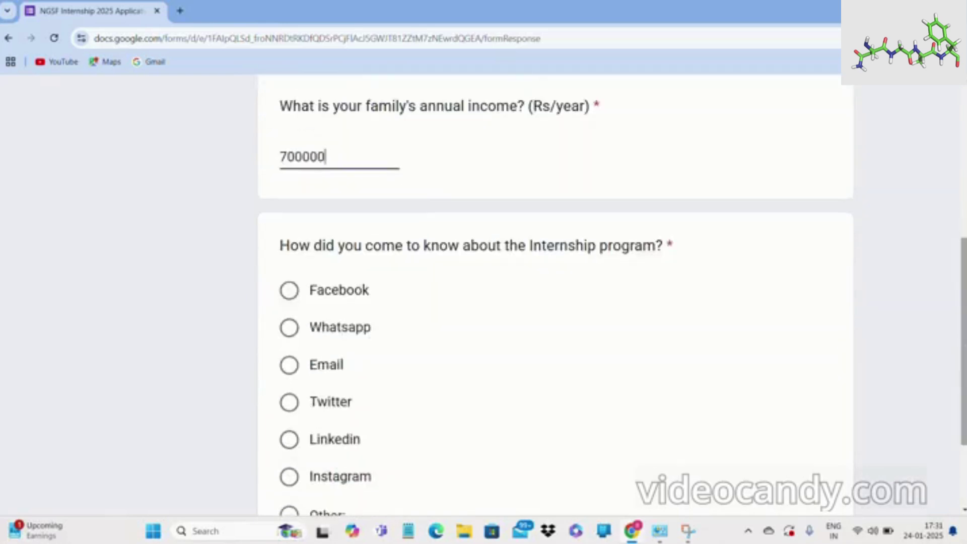
scroll(963, 328, "down", 3)
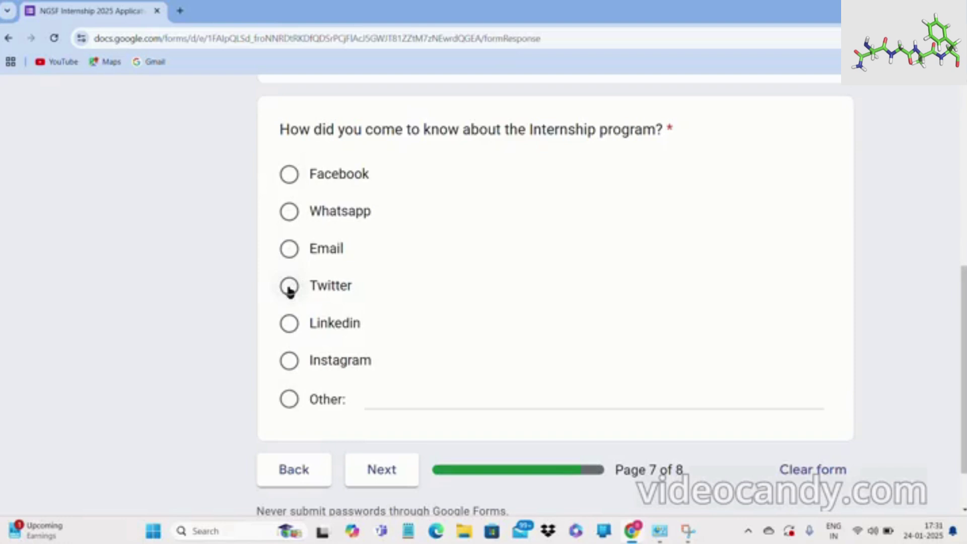
left_click(289, 287)
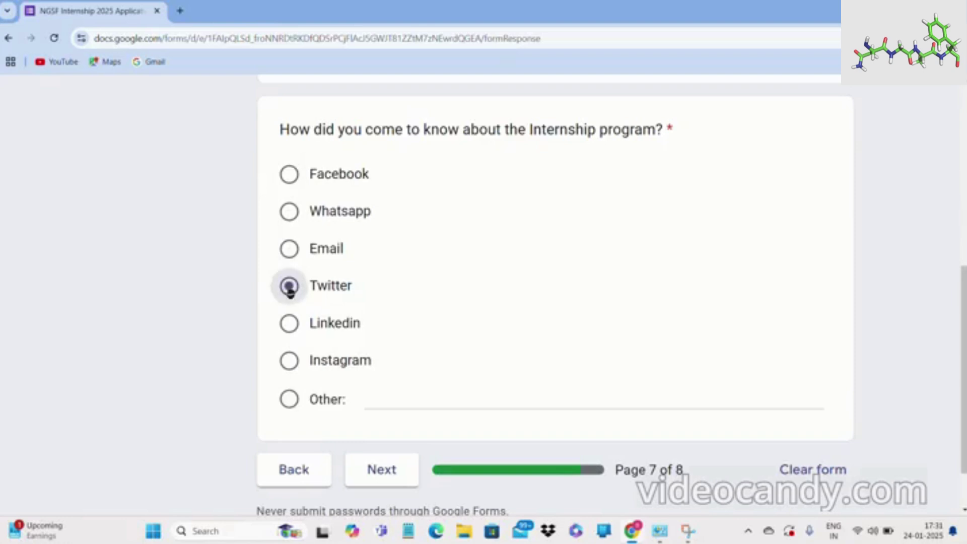
left_click(375, 481)
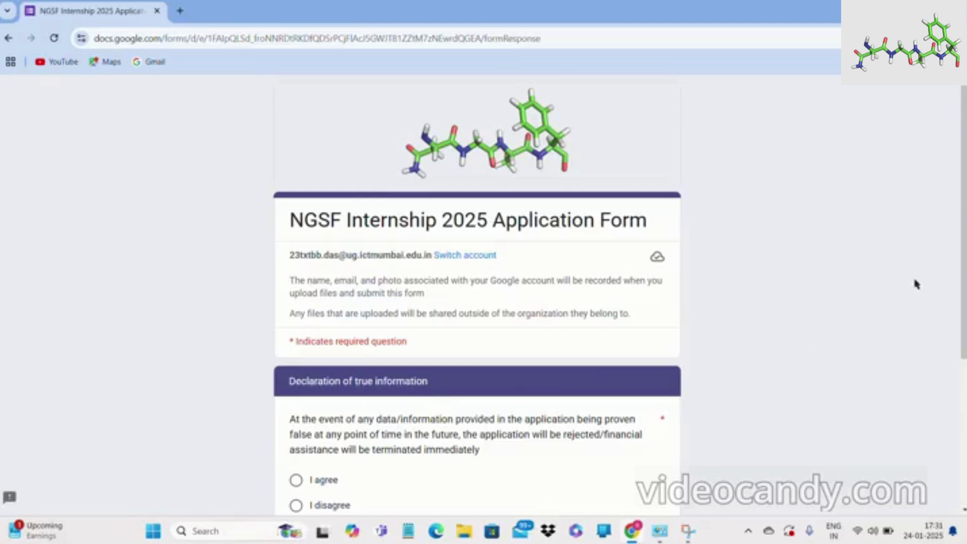
Go back from page 8 to page 7, Additional Information.
scroll(960, 270, "down", 2)
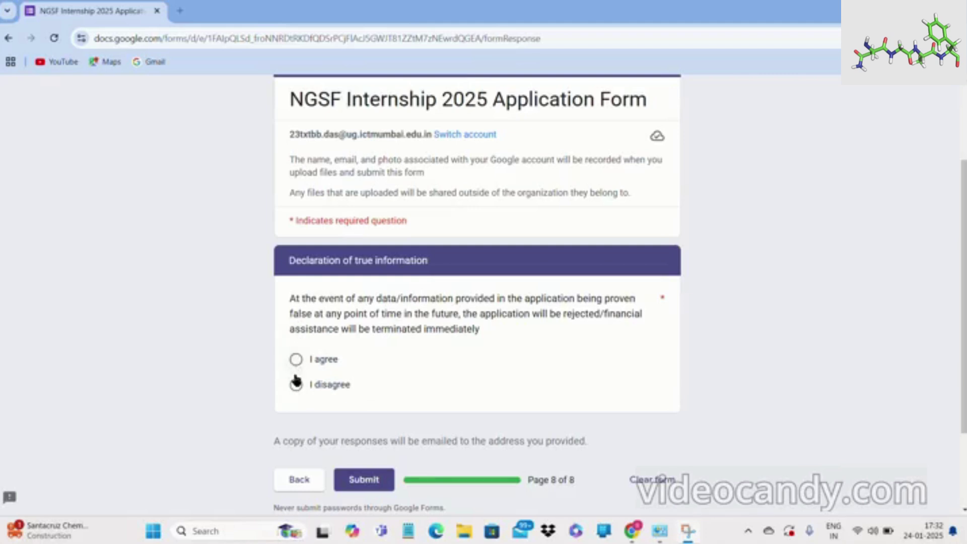
left_click(299, 480)
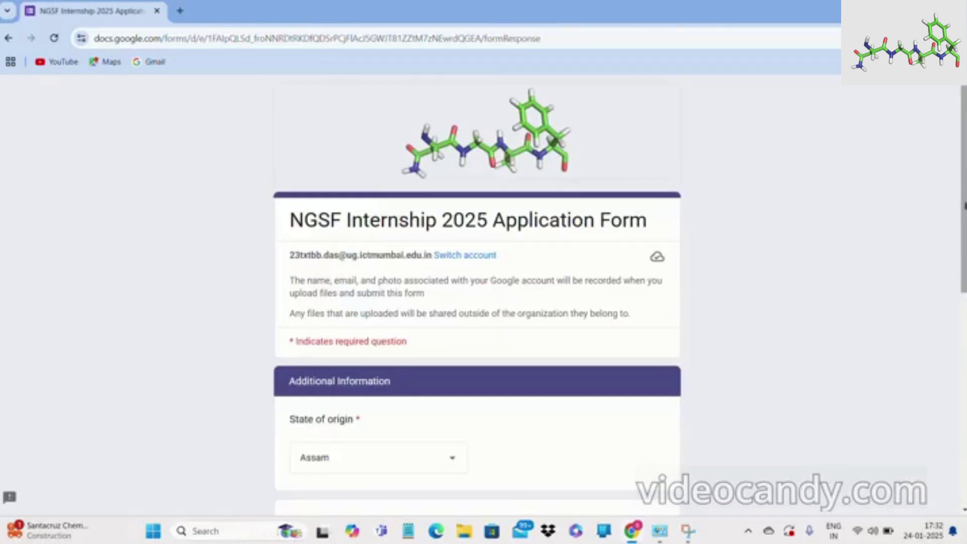
Return to page 6 and confirm TP 23TXT111.pdf is still attached to both uploads.
left_click_drag(964, 189, 963, 379)
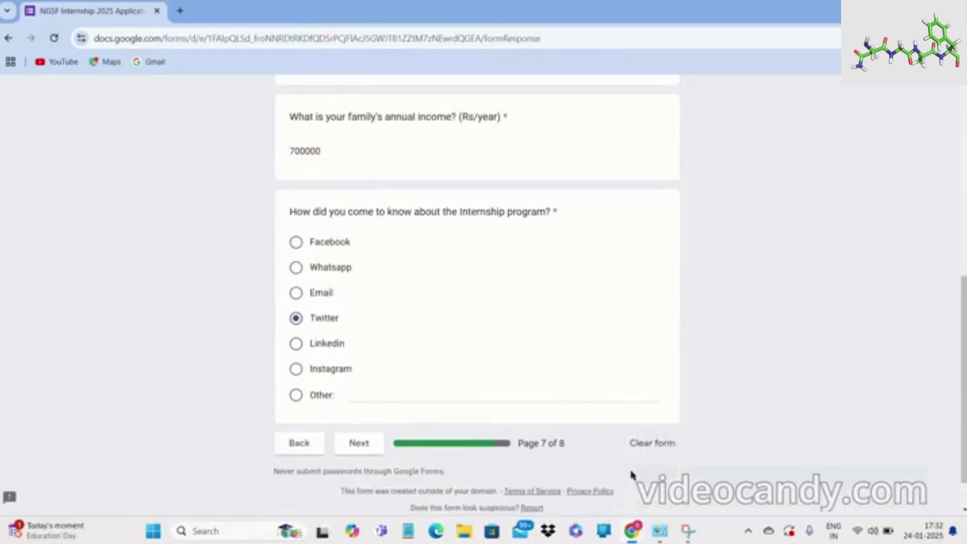
left_click(305, 446)
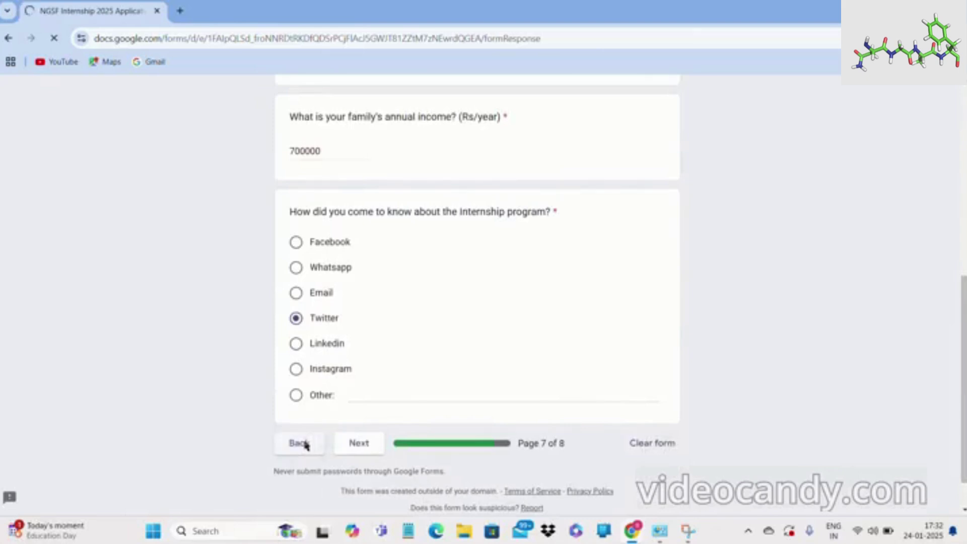
left_click_drag(962, 271, 961, 431)
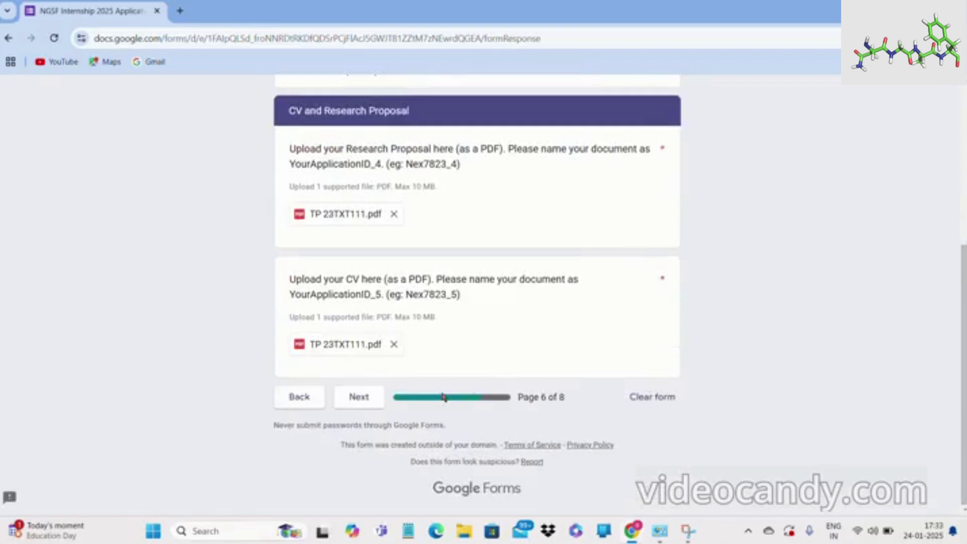
Advance to page 8, answer 'I agree' on the declaration, and submit the application.
left_click(370, 402)
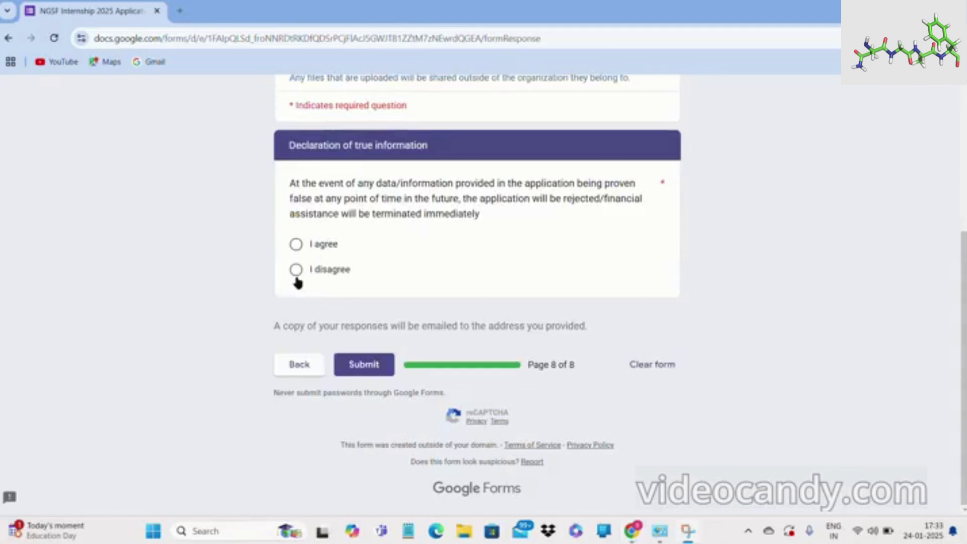
left_click(296, 245)
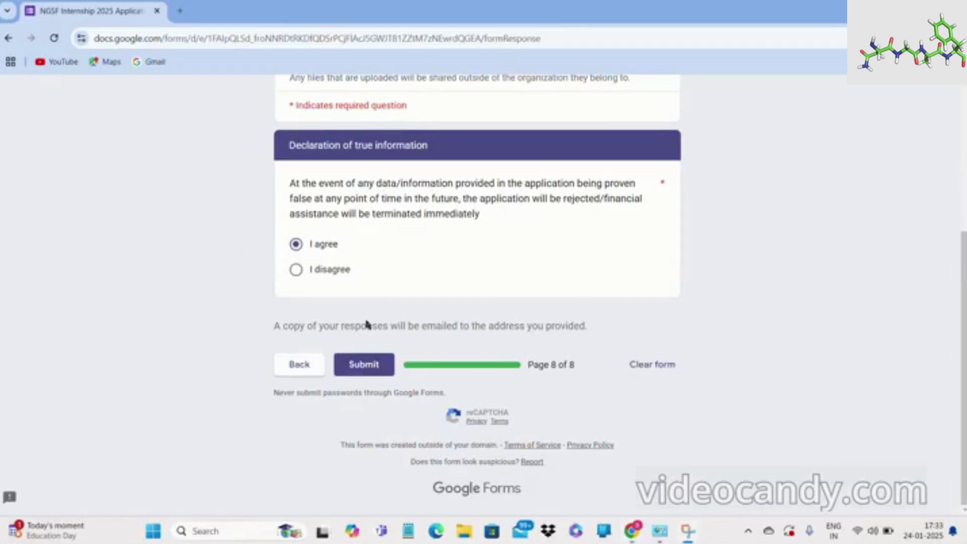
left_click(373, 370)
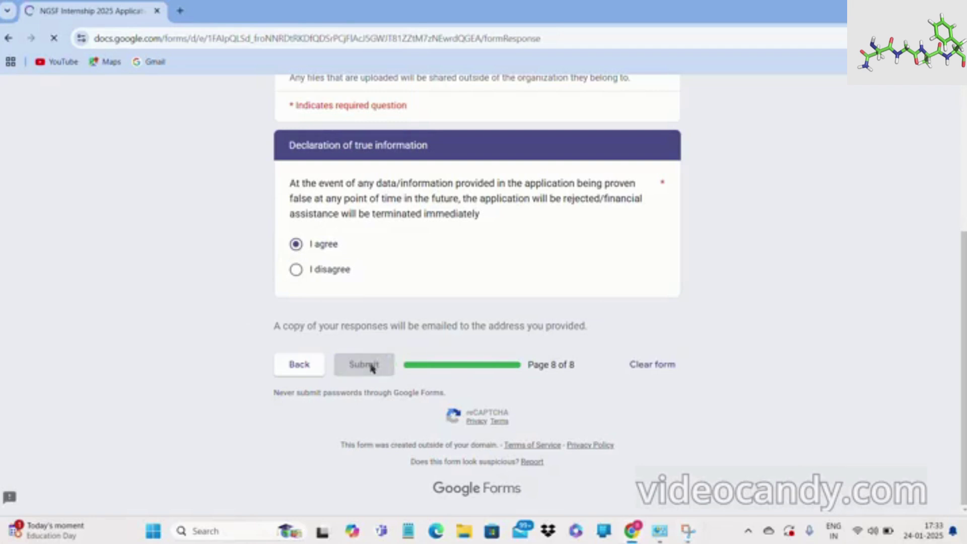